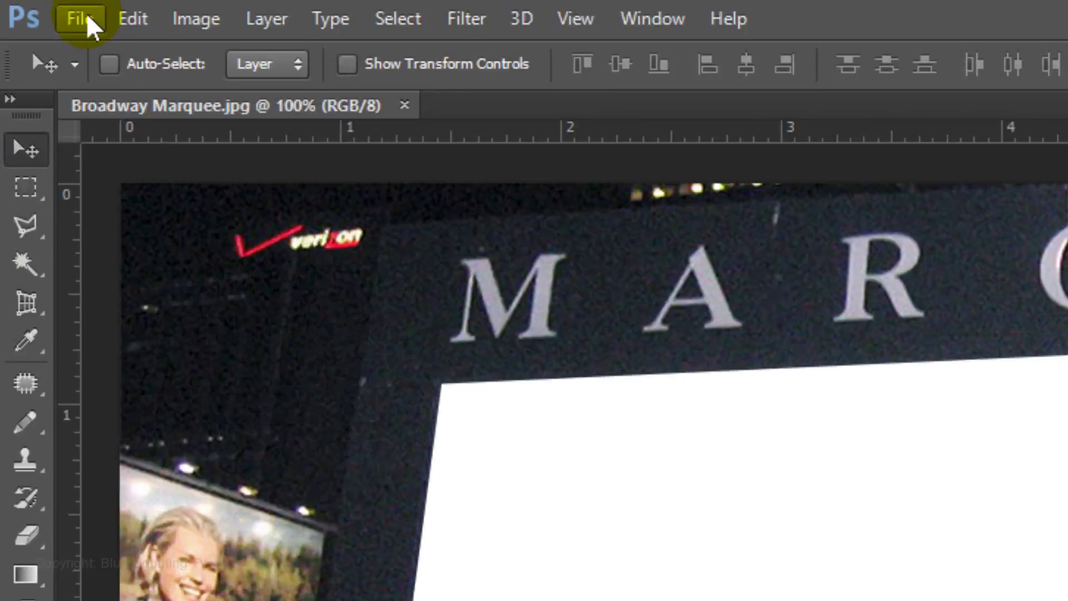
Step: Create a new 1000 × 390 px, 150 ppi document with a near-black 040404 background
left_click(33, 7)
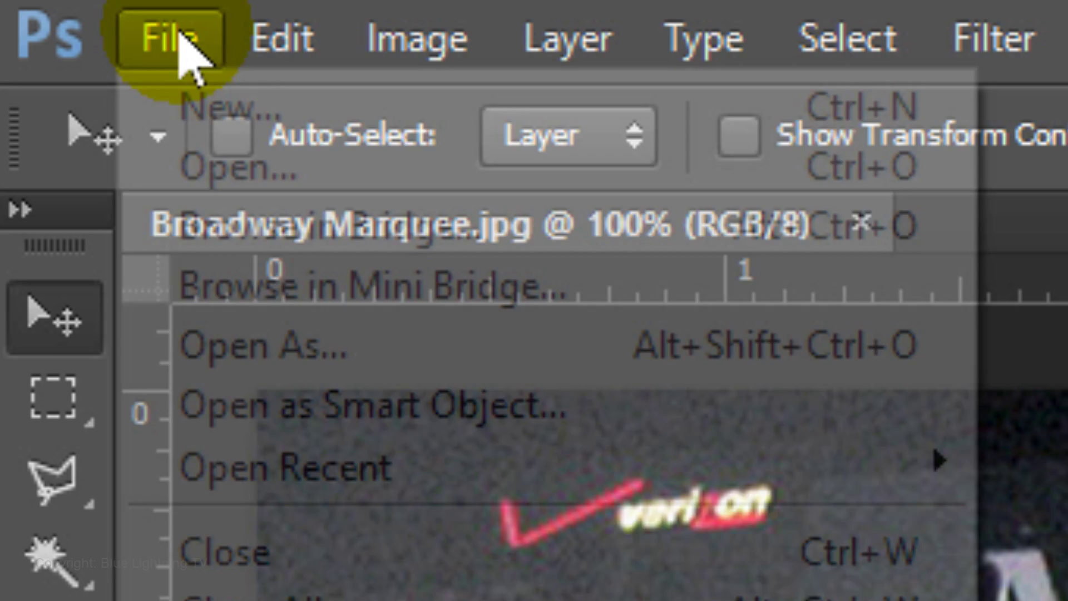
left_click(203, 109)
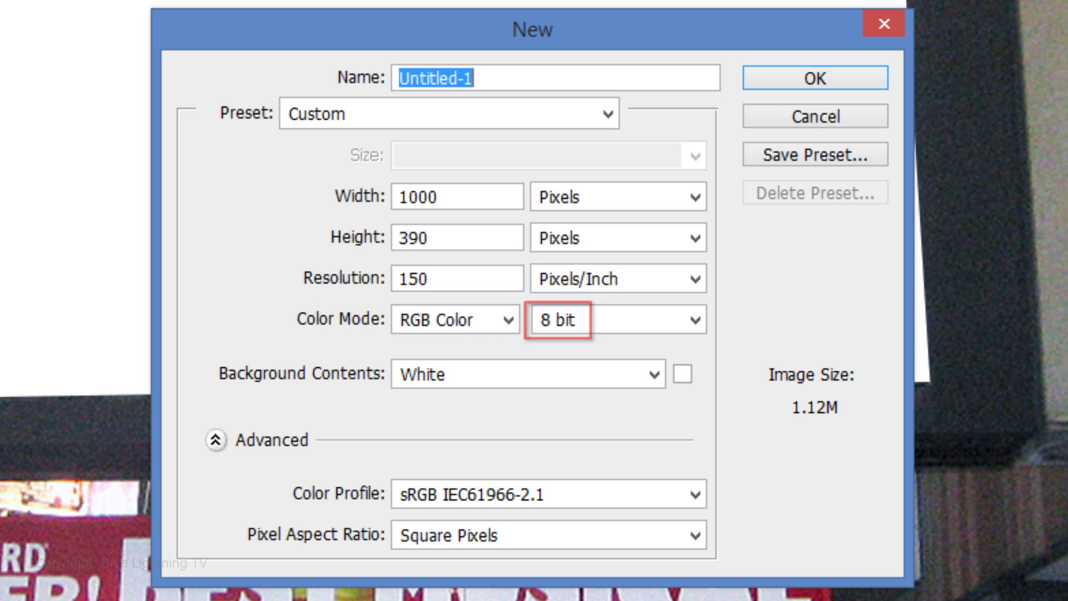
left_click(655, 374)
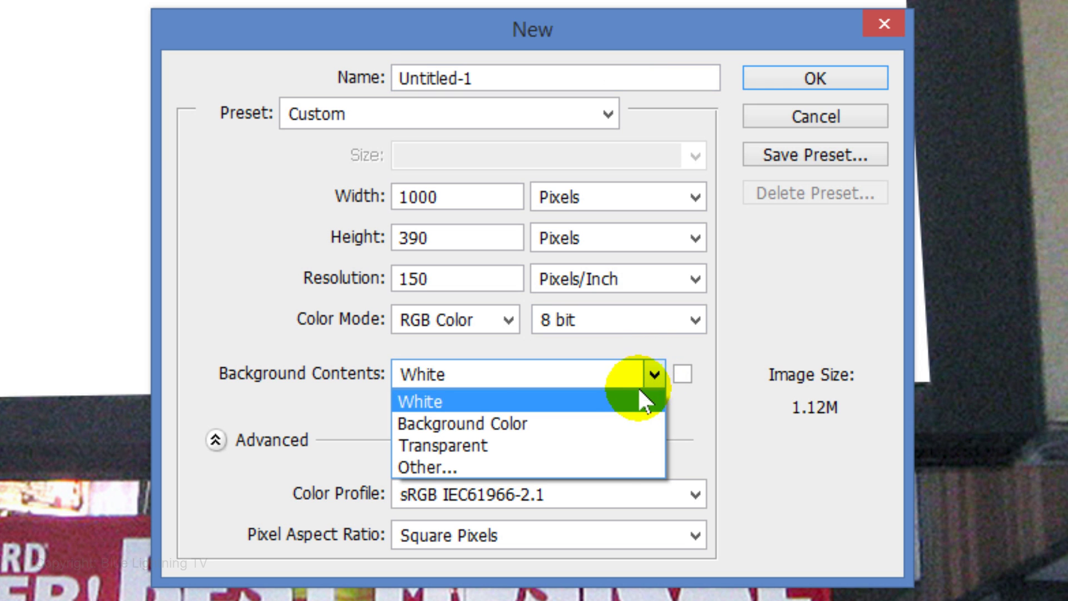
left_click(603, 476)
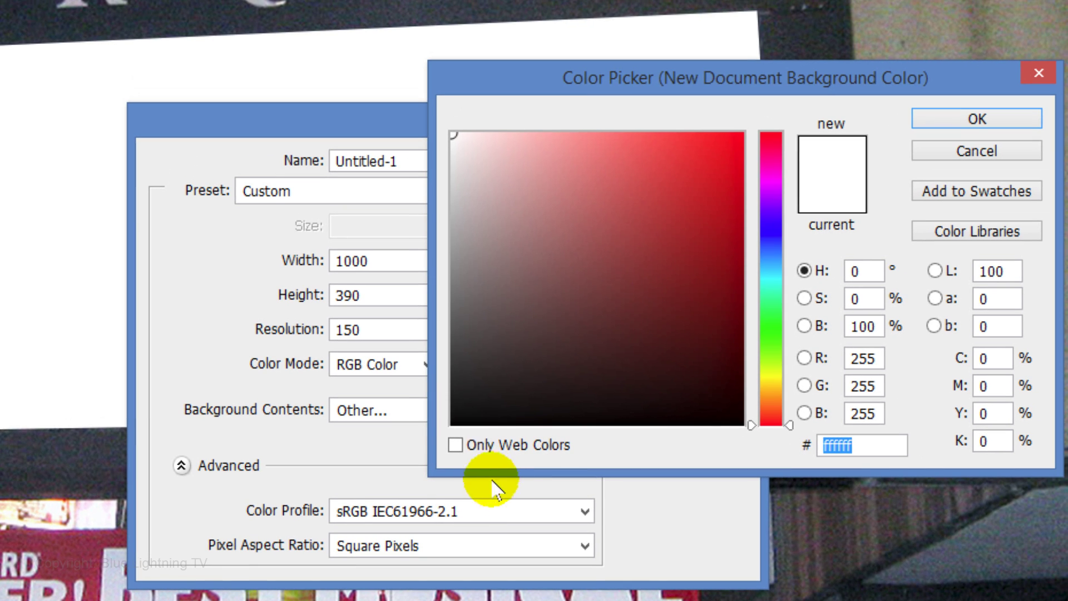
left_click(457, 426)
left_click_drag(457, 426, 455, 429)
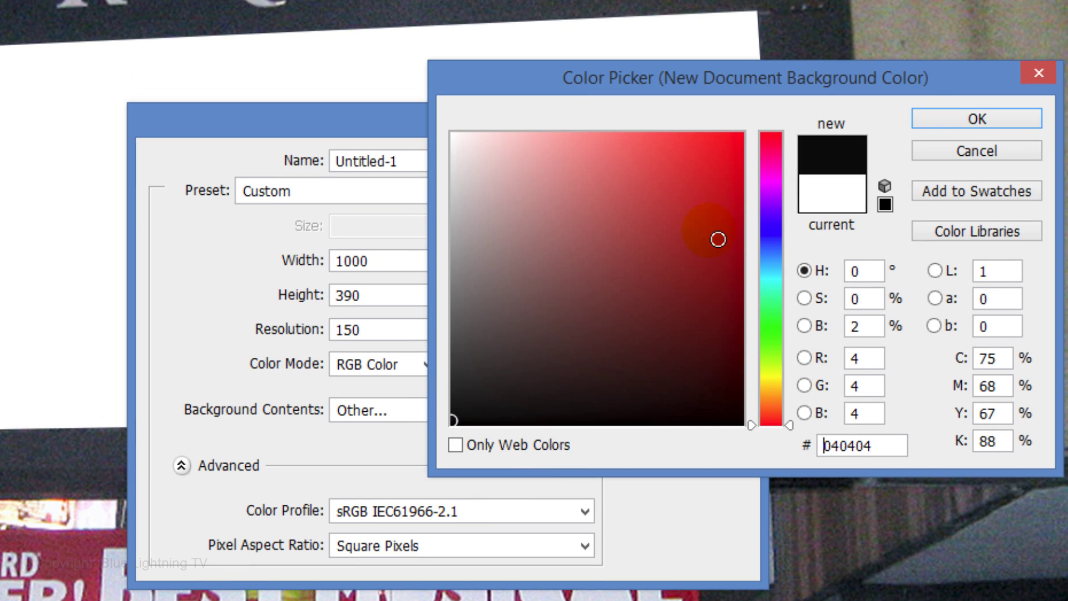
left_click(940, 117)
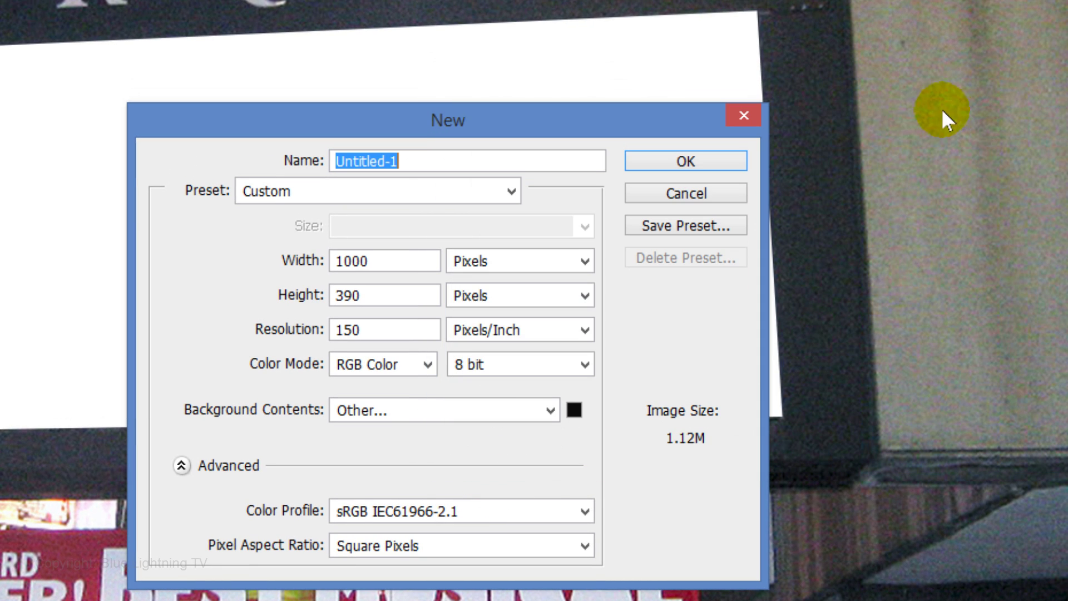
left_click(677, 157)
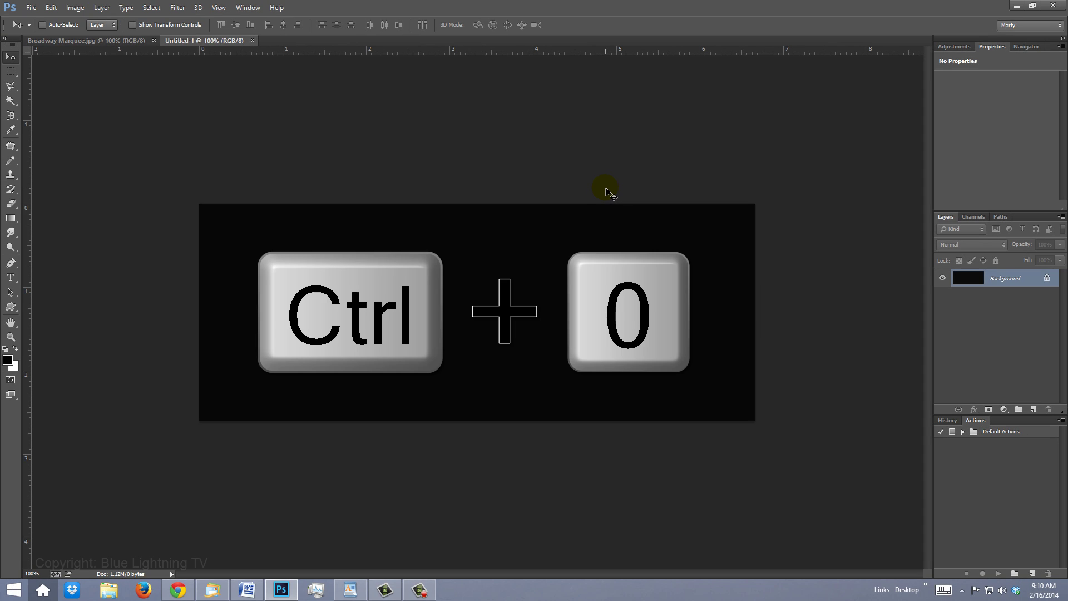
Step: Fit the canvas to the window and set the type to Clubland 100 pt, colour ff00de
key("ctrl+0")
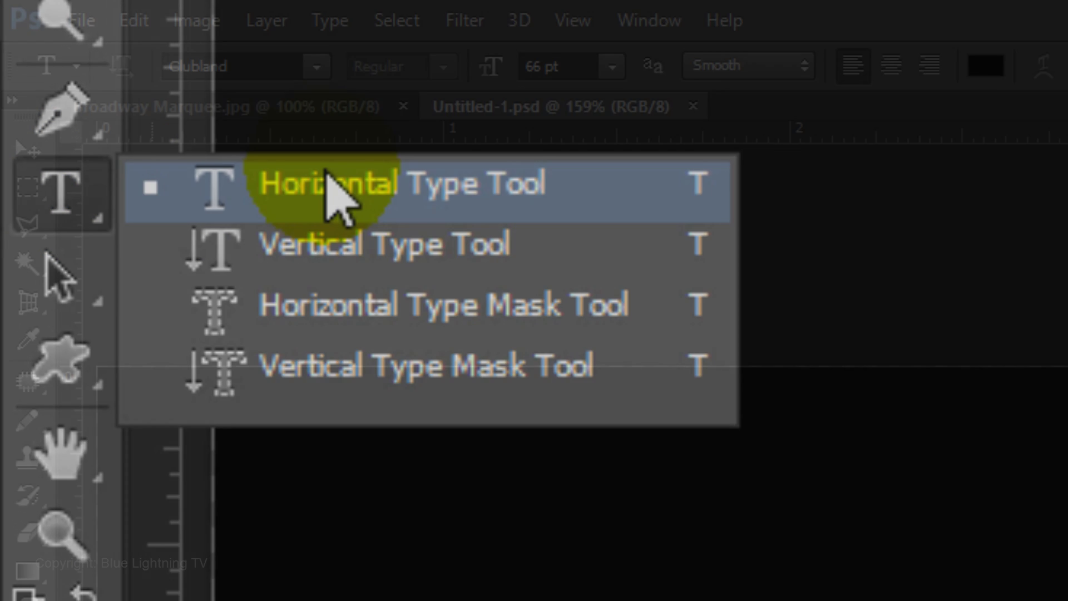
left_click(328, 177)
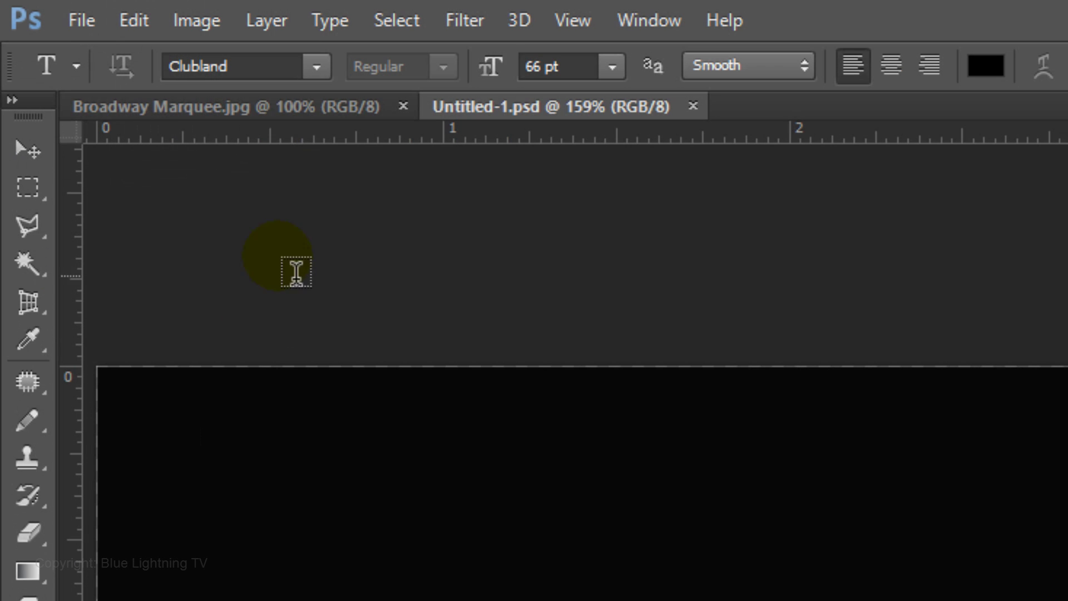
left_click(307, 69)
left_click(311, 64)
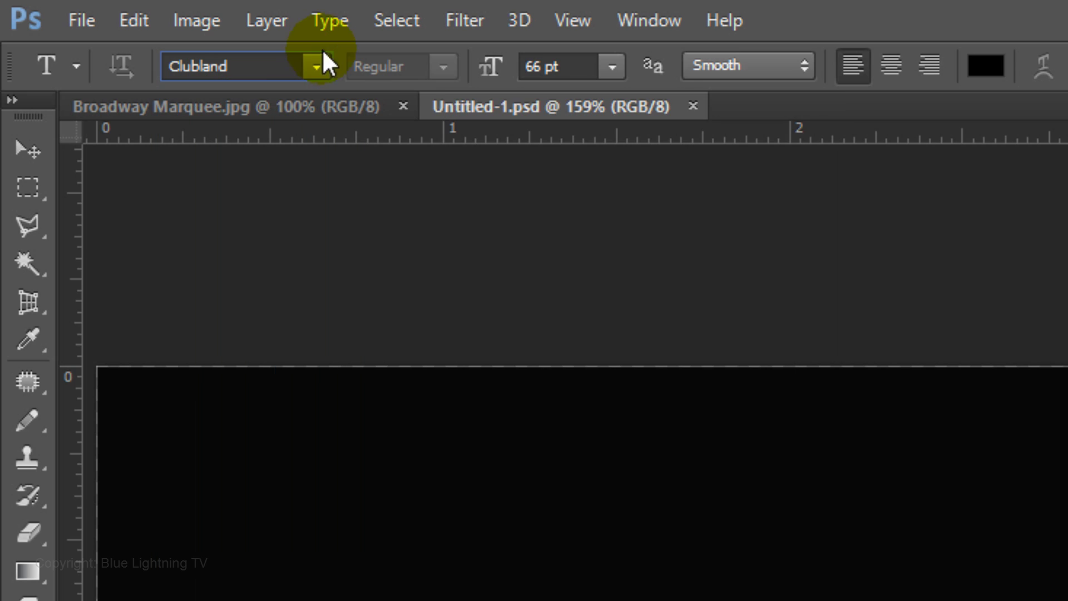
left_click(554, 84)
type("100")
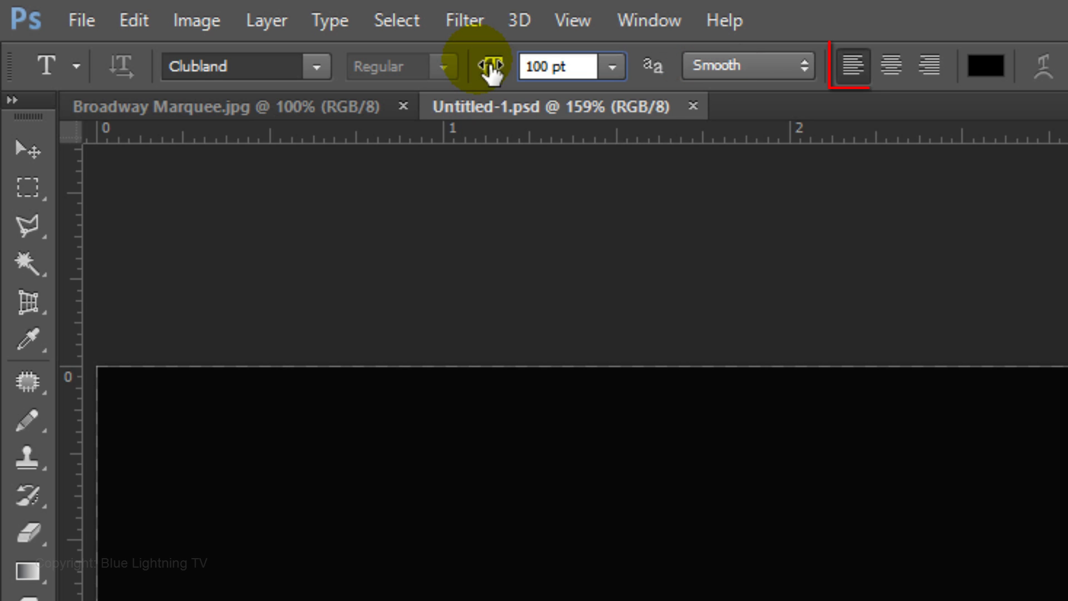
left_click(982, 78)
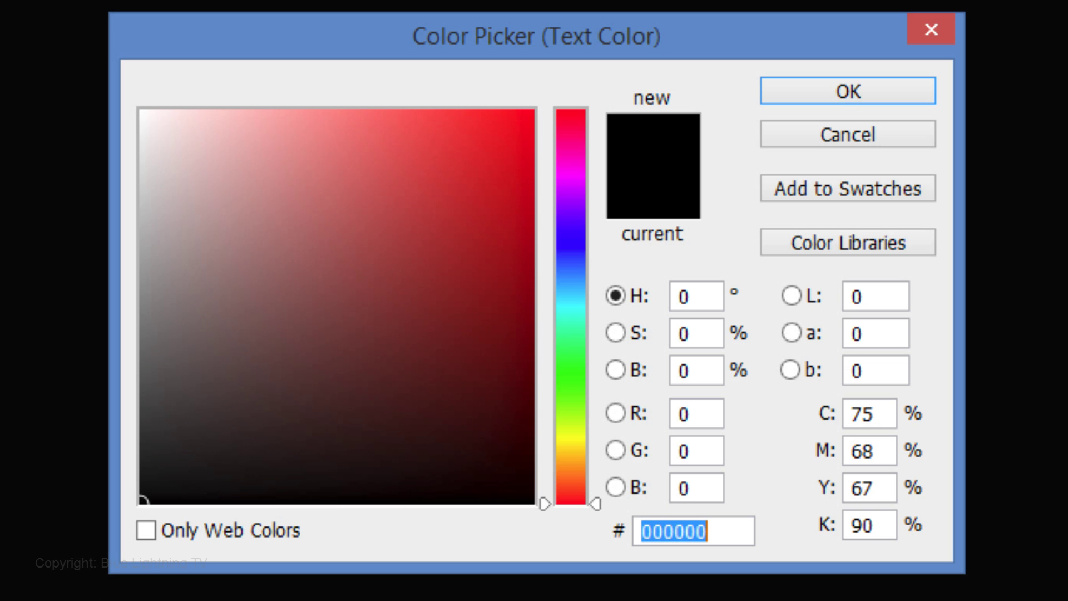
type("f")
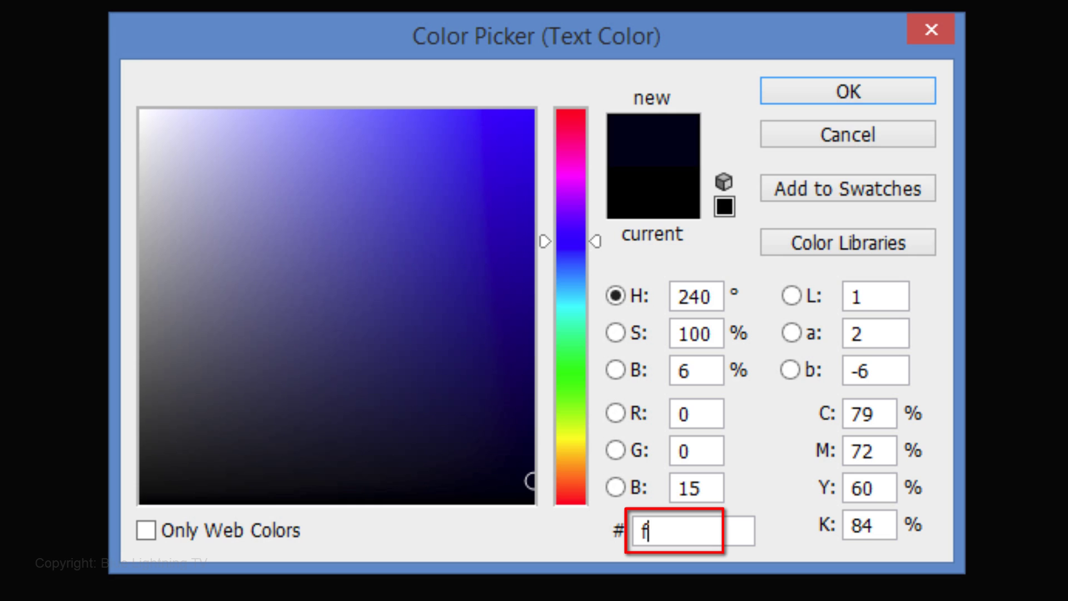
type("f00de")
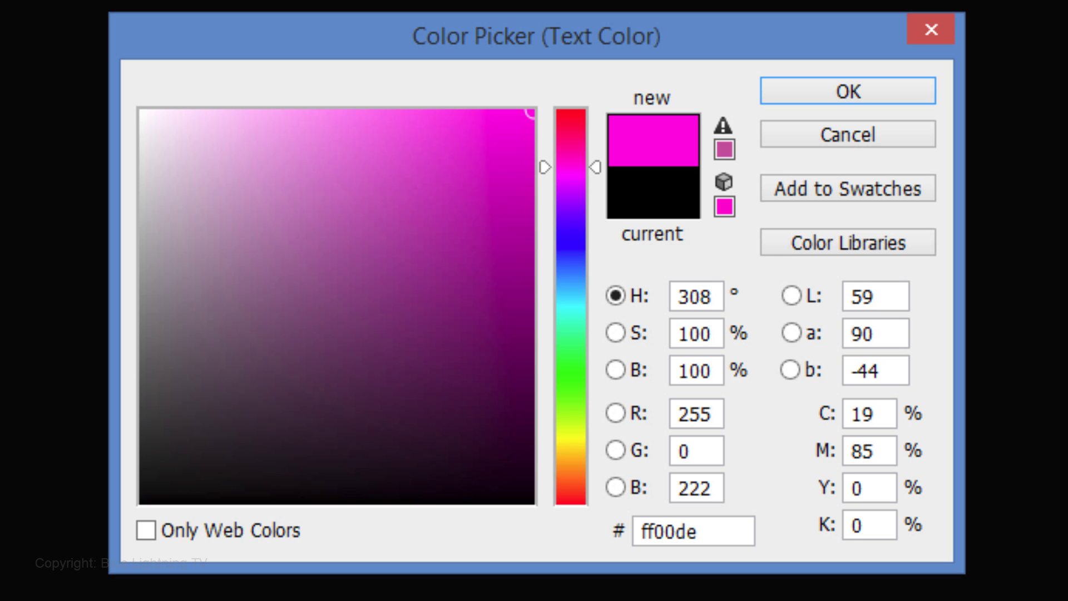
key("Return")
Step: Type ROSIE! and align it to the horizontal and vertical centres of the selected canvas
type("ROSIE")
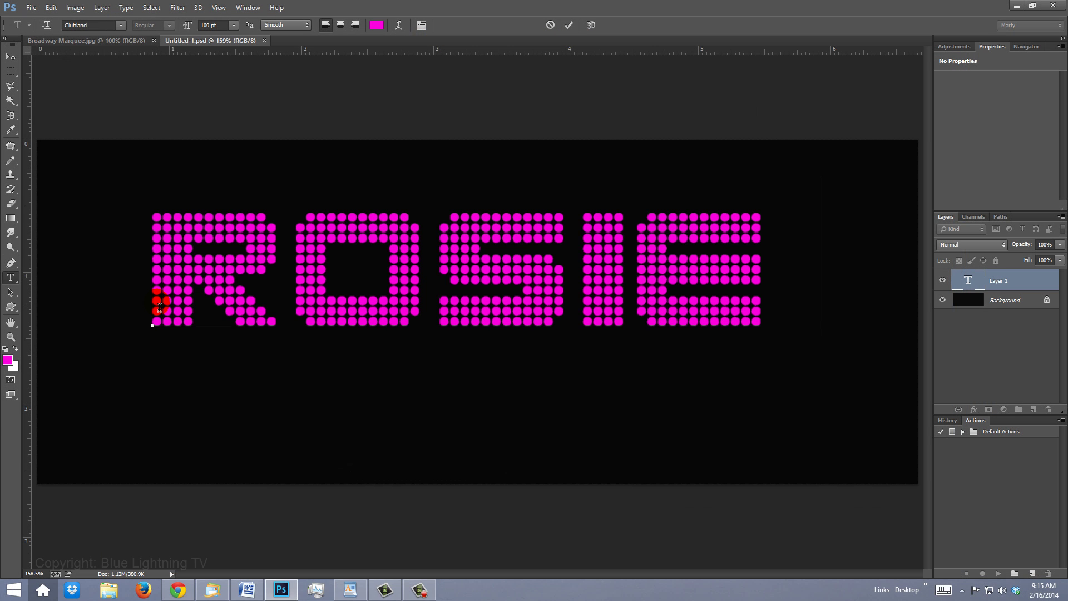
type("!")
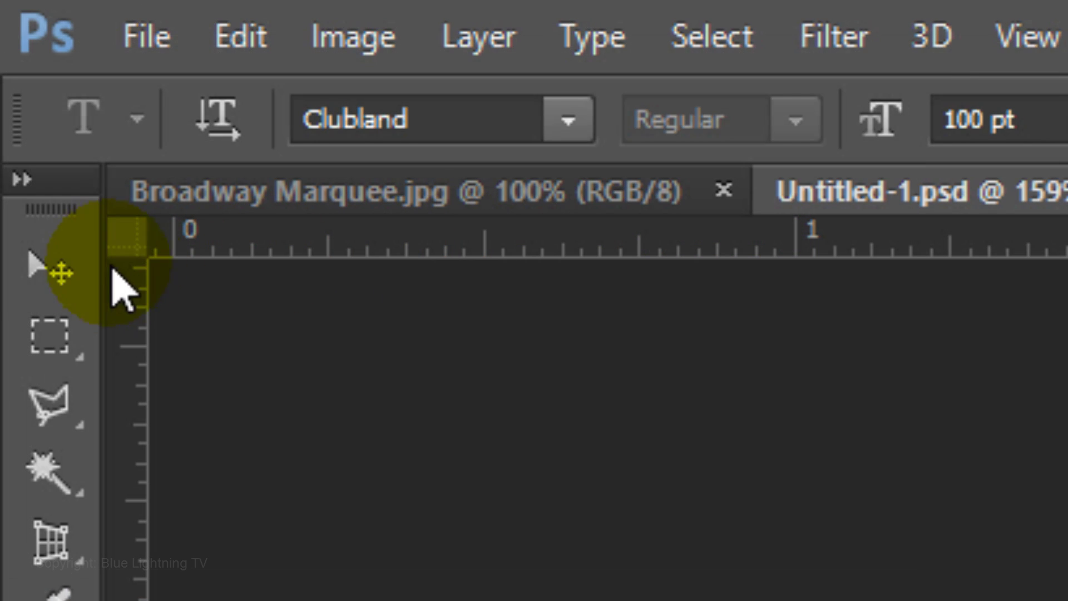
left_click(11, 58)
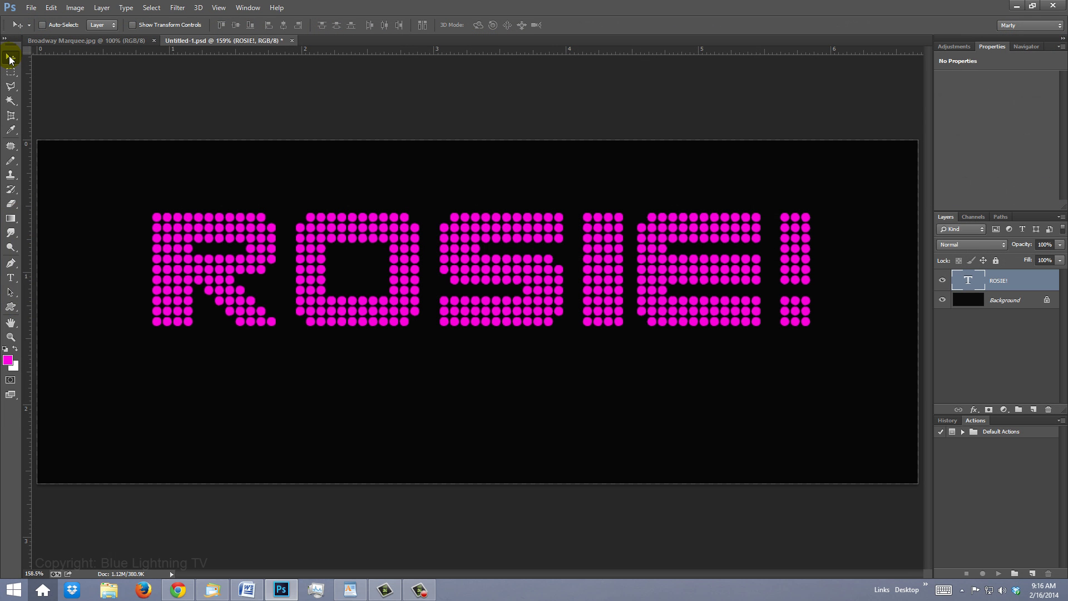
key("ctrl+a")
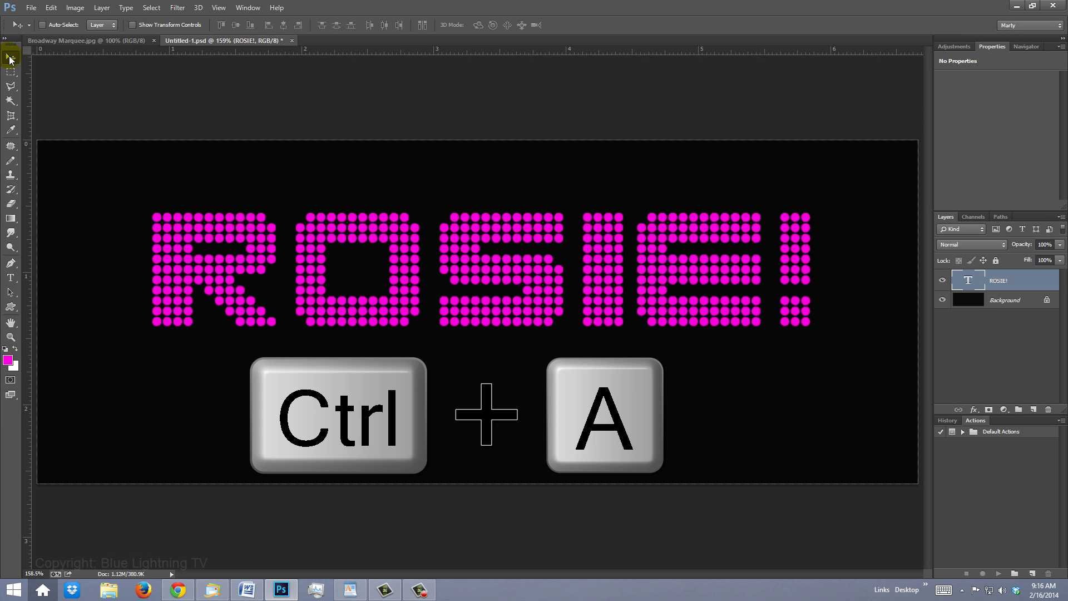
key("ctrl+a")
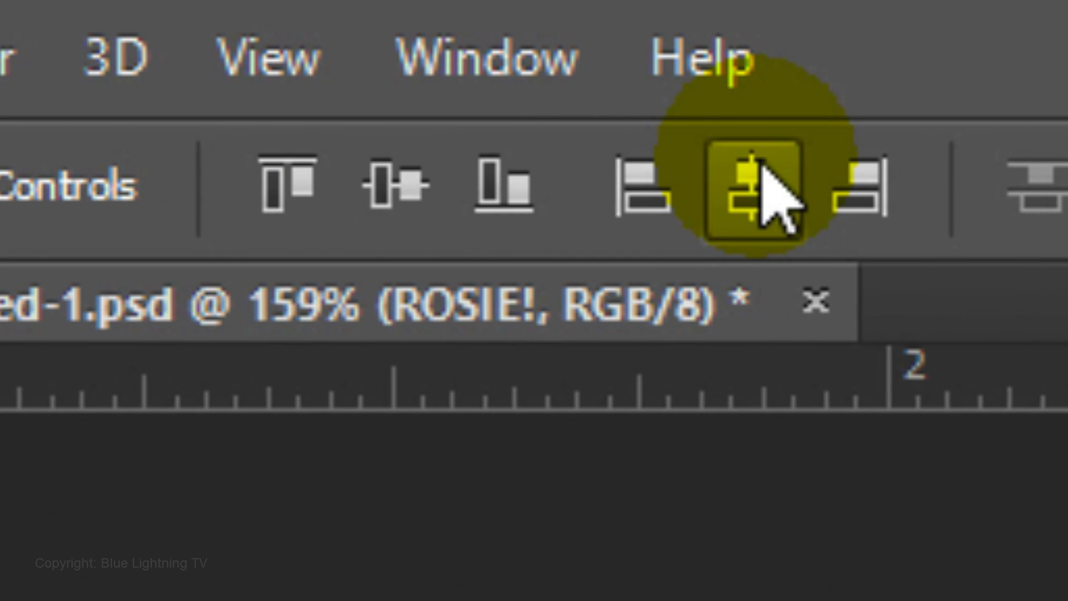
left_click(283, 25)
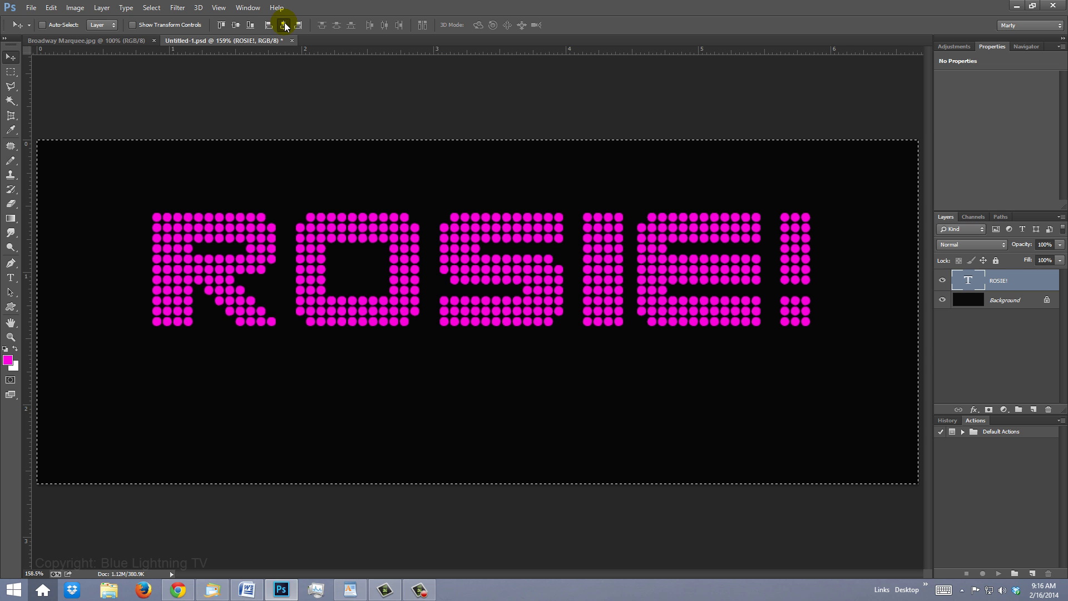
left_click(761, 181)
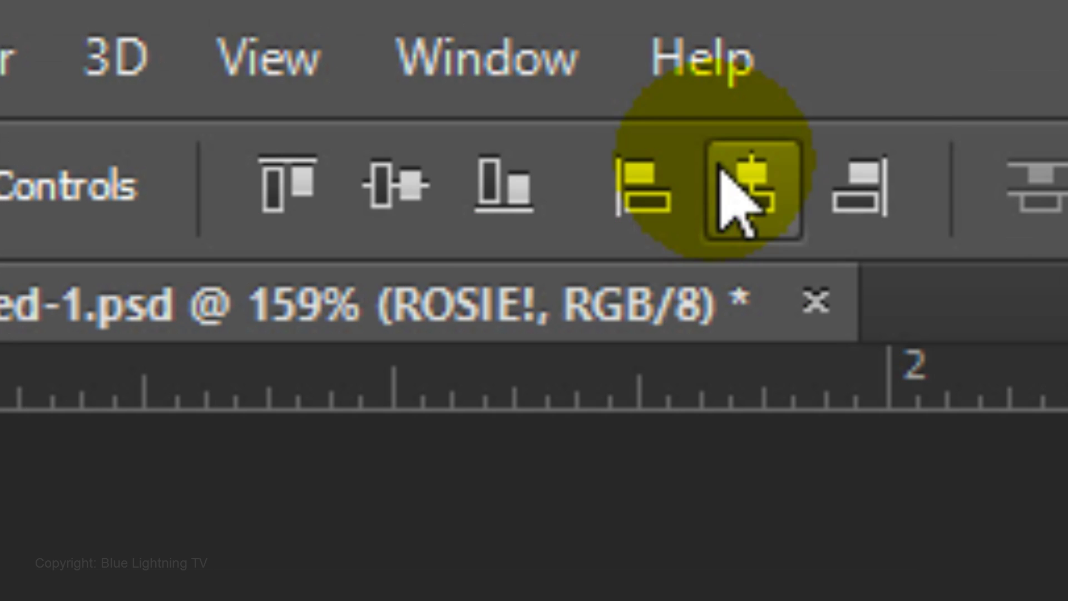
left_click(236, 24)
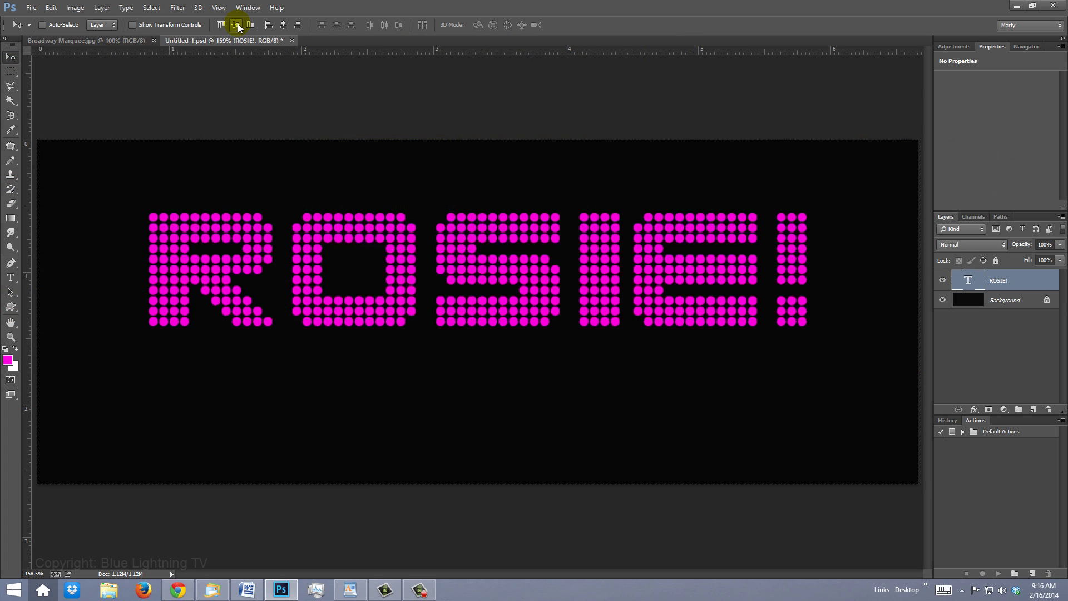
left_click(412, 188)
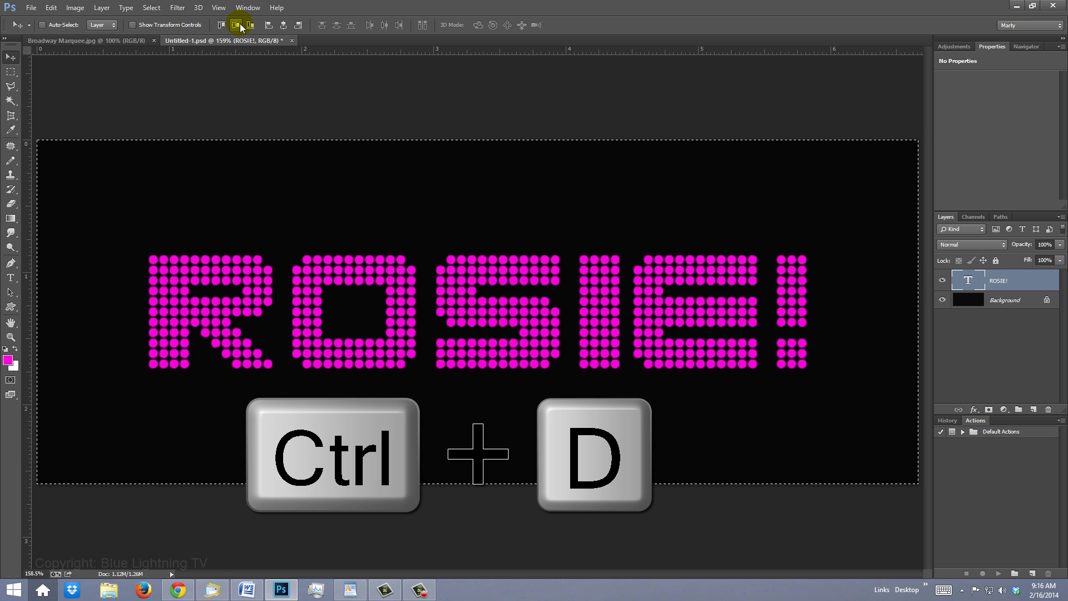
Step: Duplicate the ROSIE! layer, recolour the copy white ffffff, and hide the magenta original
key("ctrl+d")
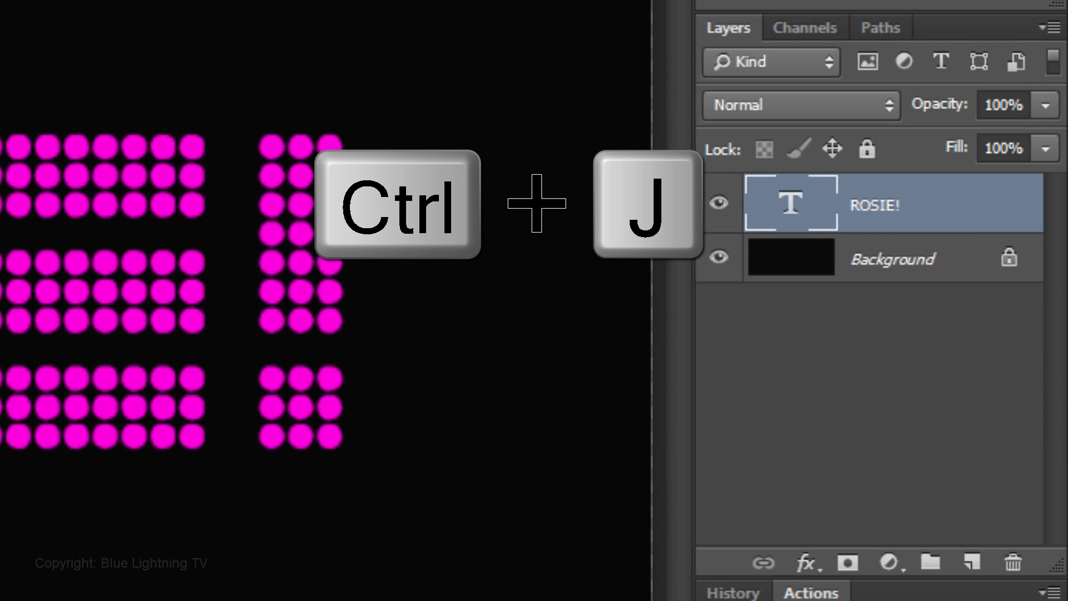
key("ctrl+j")
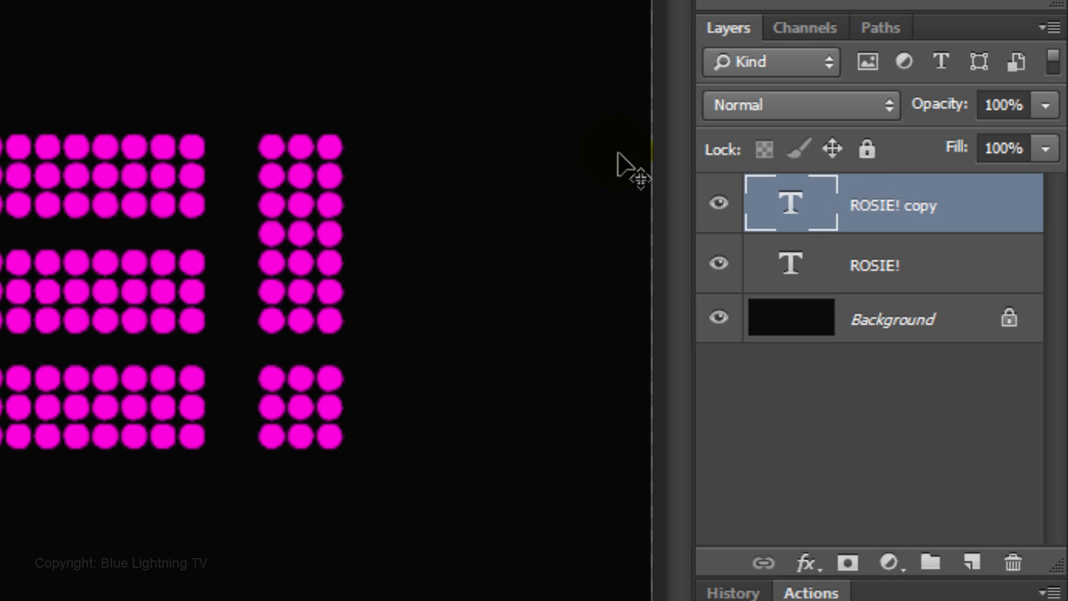
left_click(789, 203)
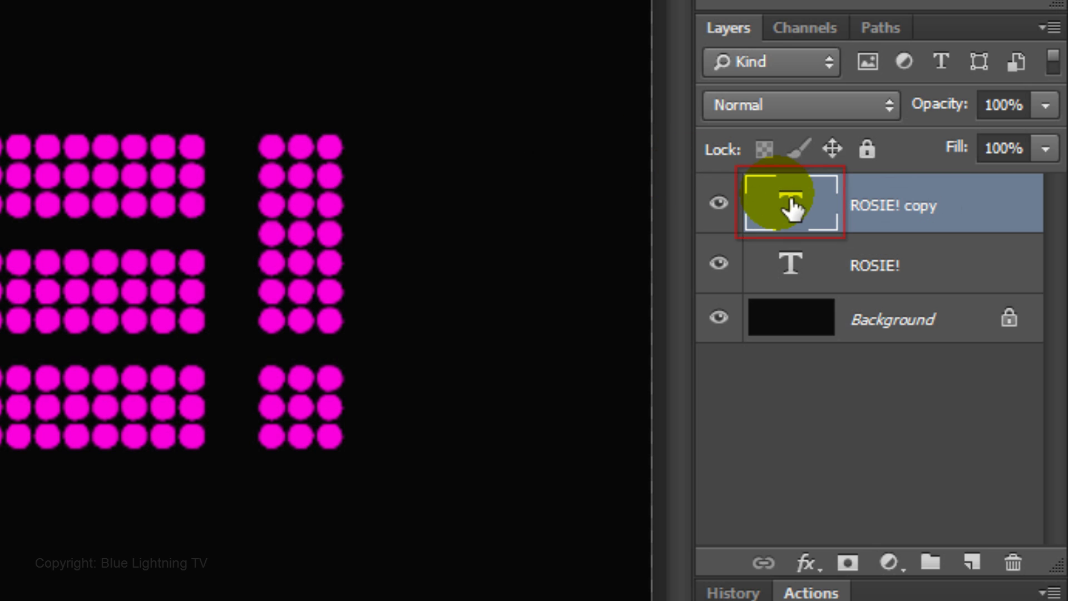
double_click(794, 207)
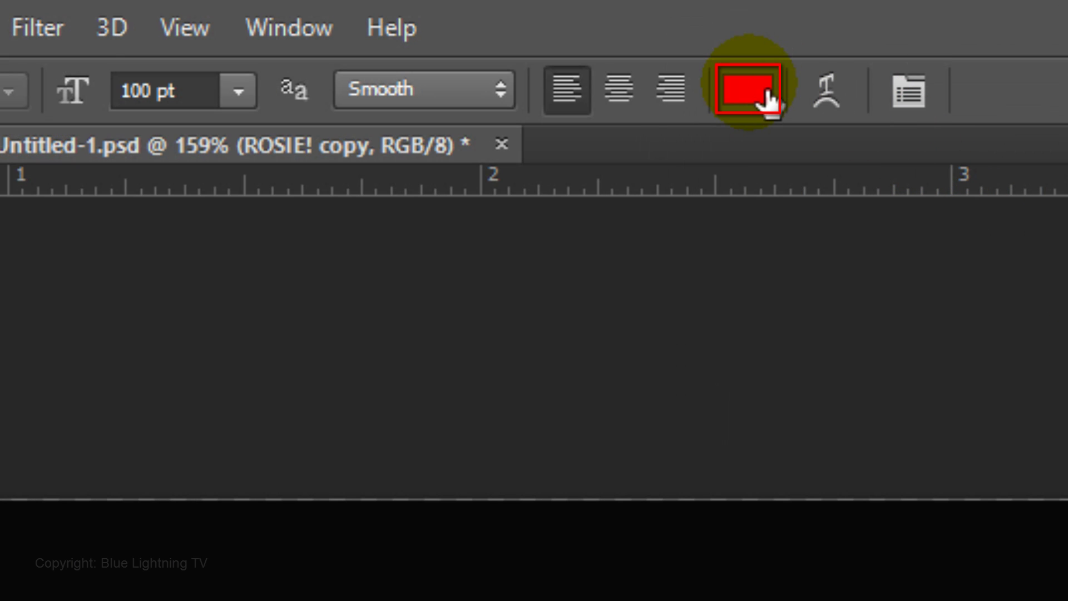
left_click(770, 100)
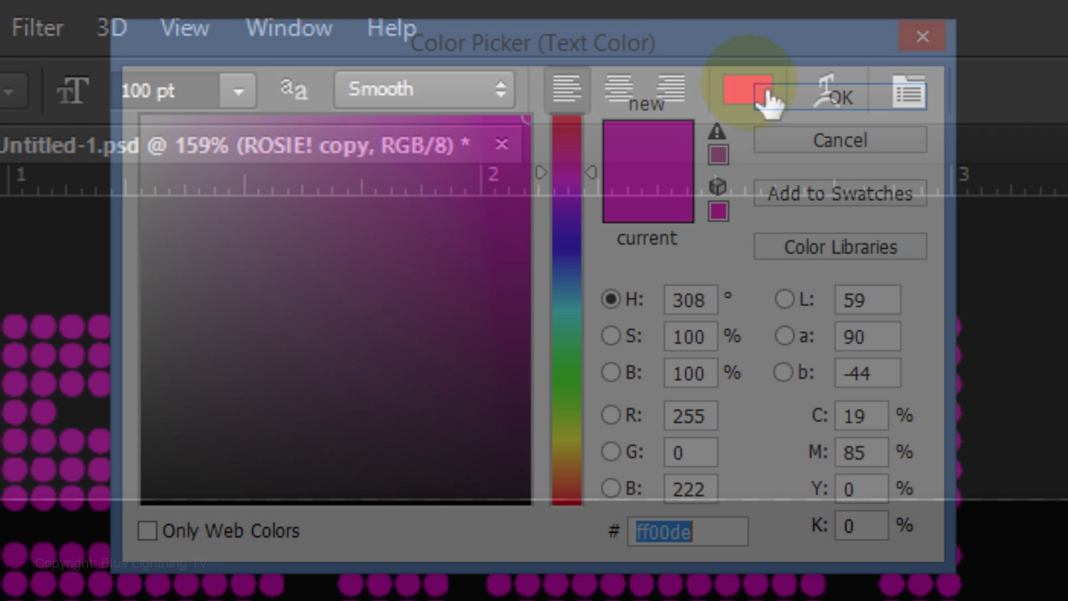
left_click(143, 117)
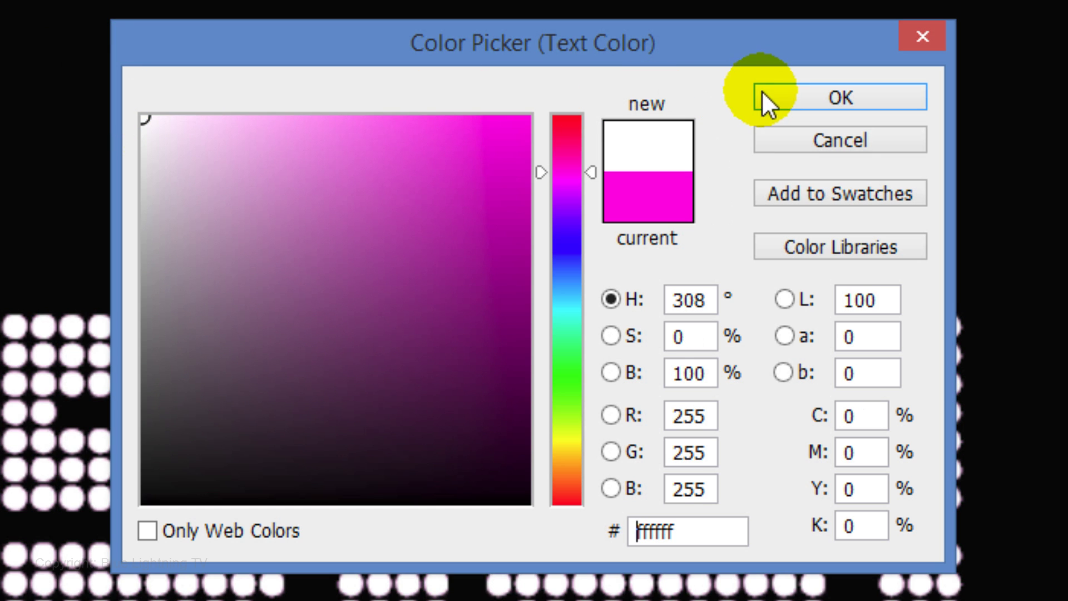
left_click(786, 97)
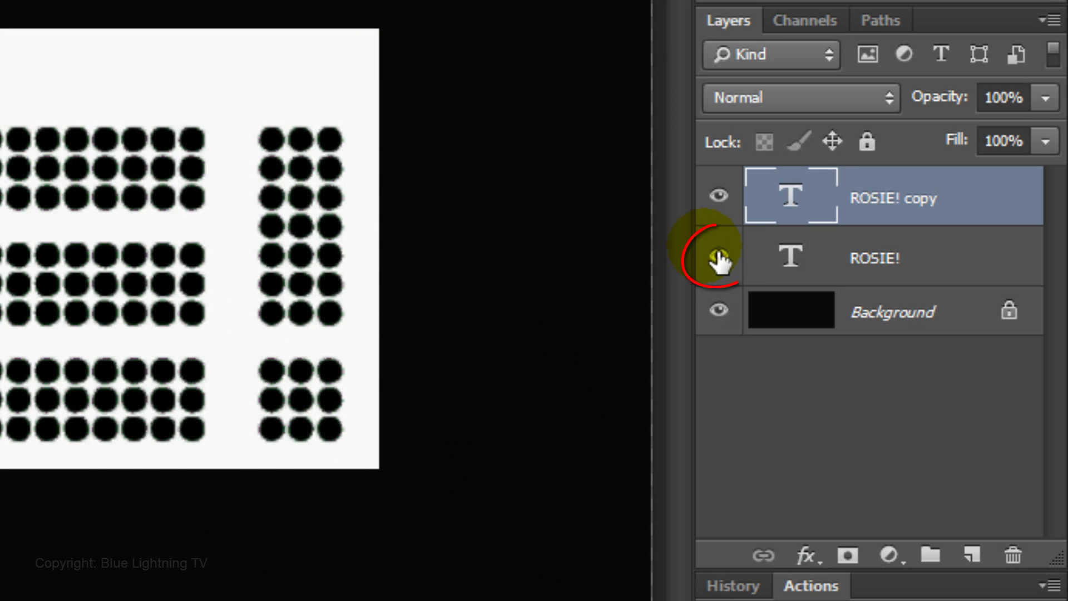
left_click(719, 257)
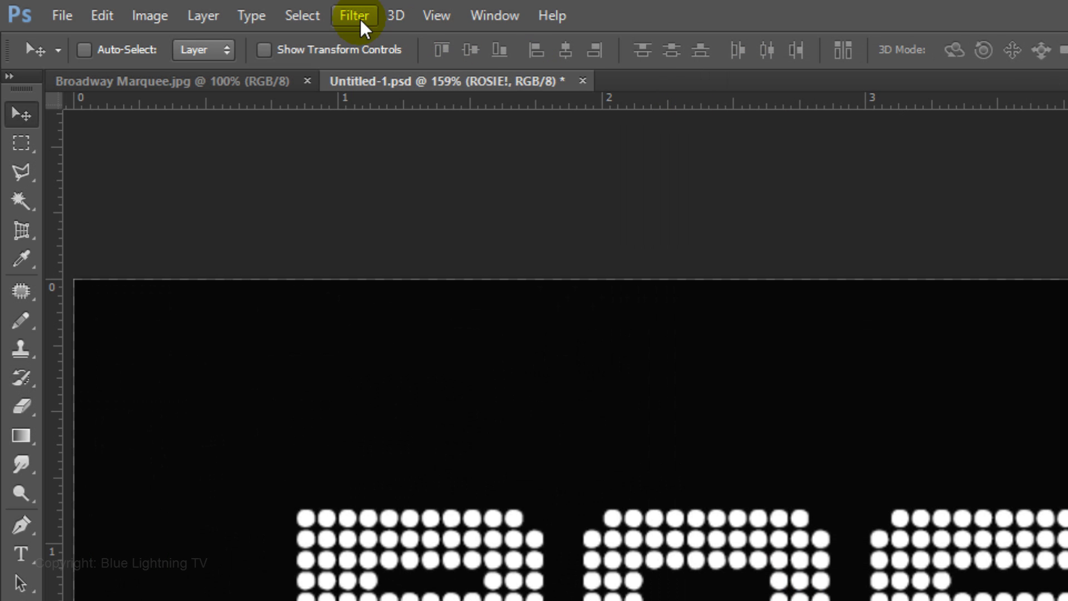
Step: Rasterize the white ROSIE! copy and apply a Wind filter to it
left_click(352, 14)
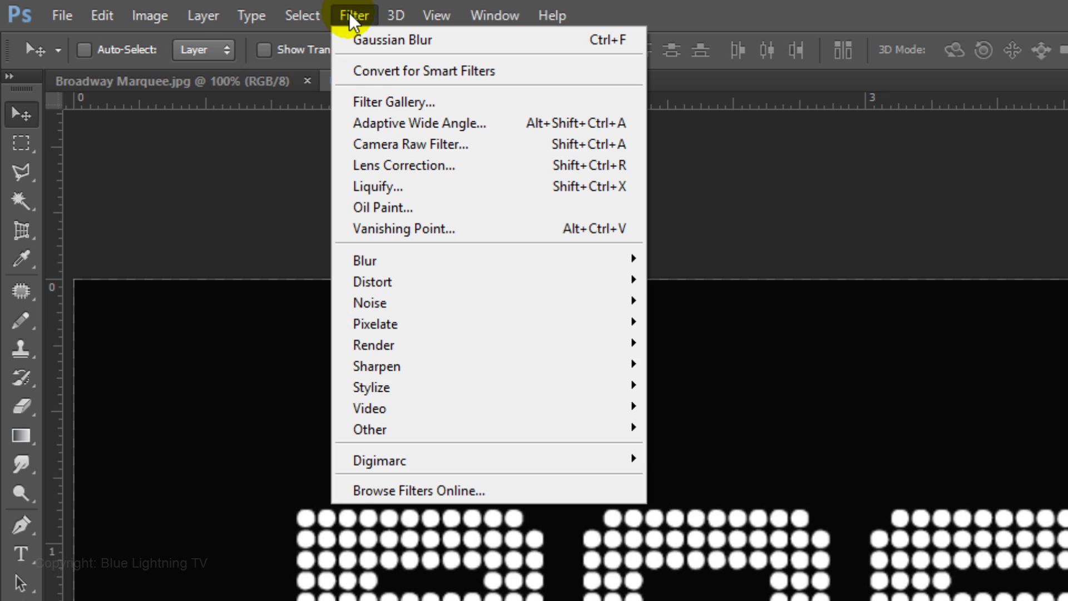
mouse_move(392, 389)
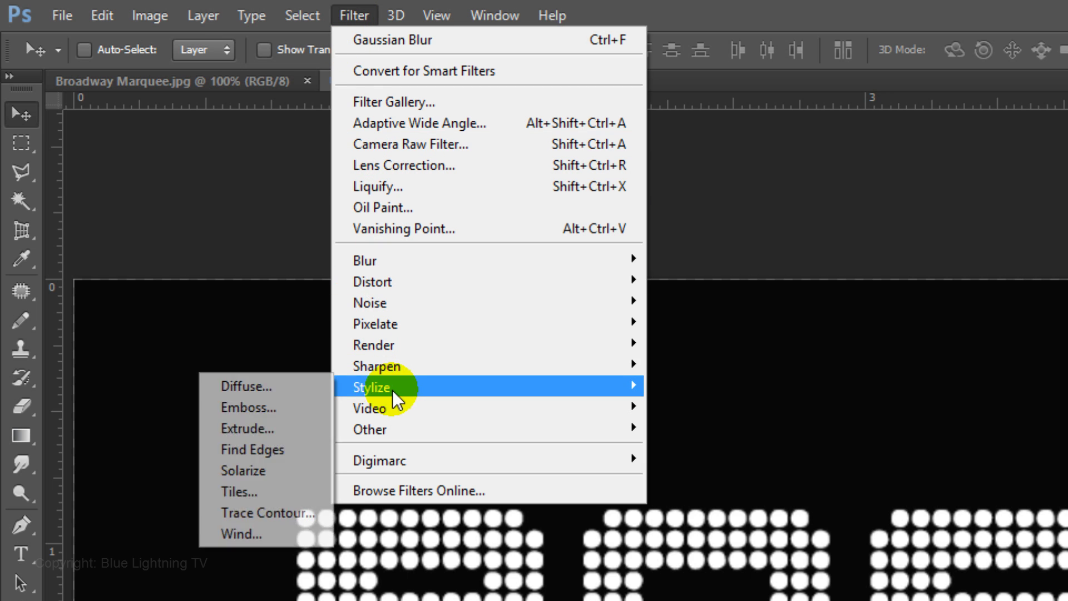
left_click(267, 535)
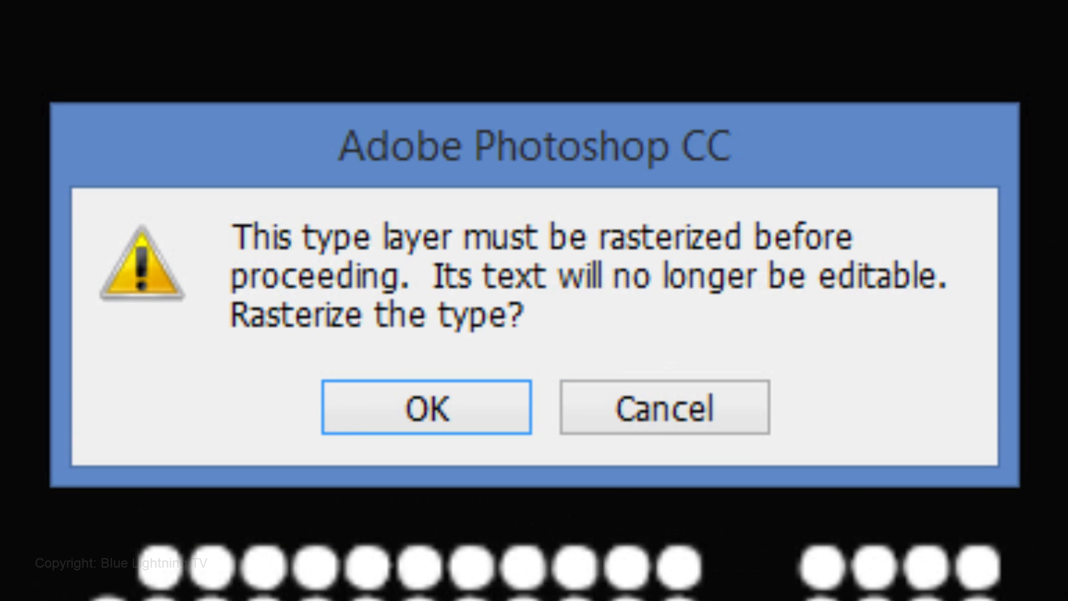
left_click(373, 402)
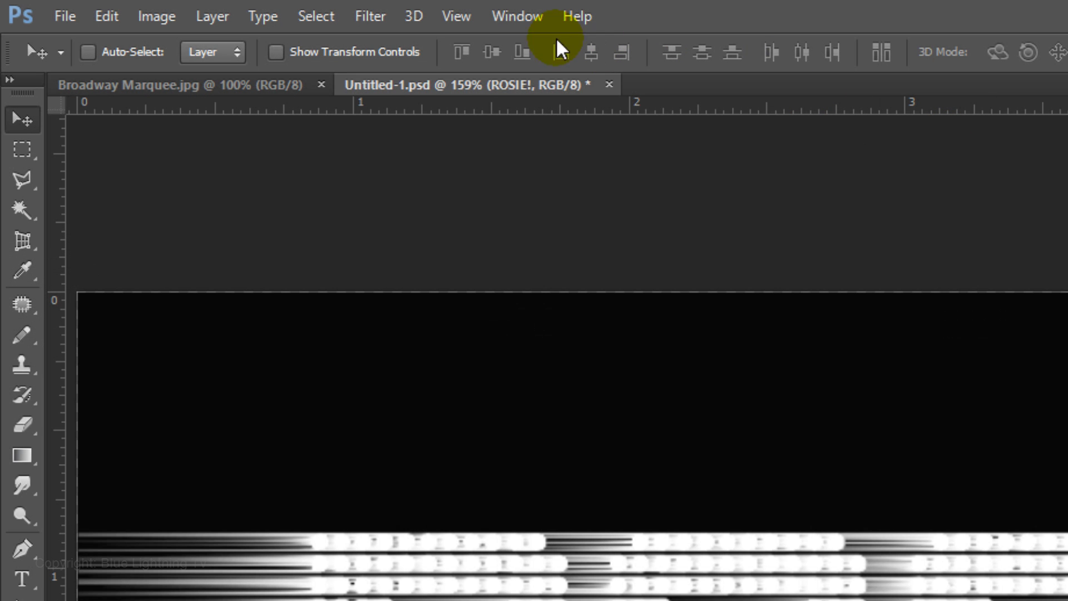
Step: Apply the Wind filter again with the direction set to From the Left
left_click(372, 12)
mouse_move(383, 401)
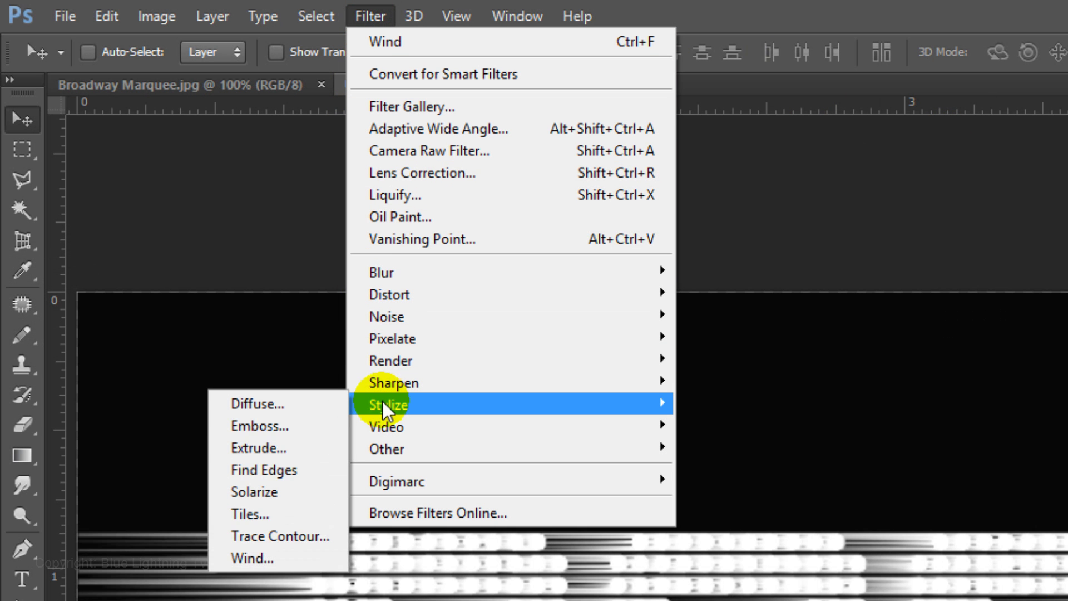
left_click(253, 558)
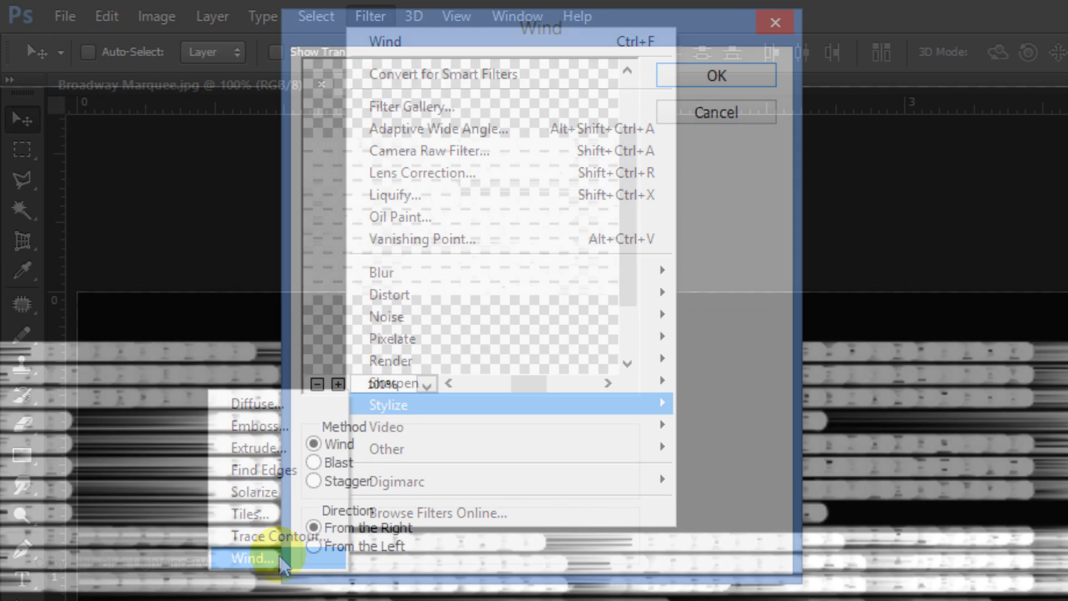
left_click(313, 546)
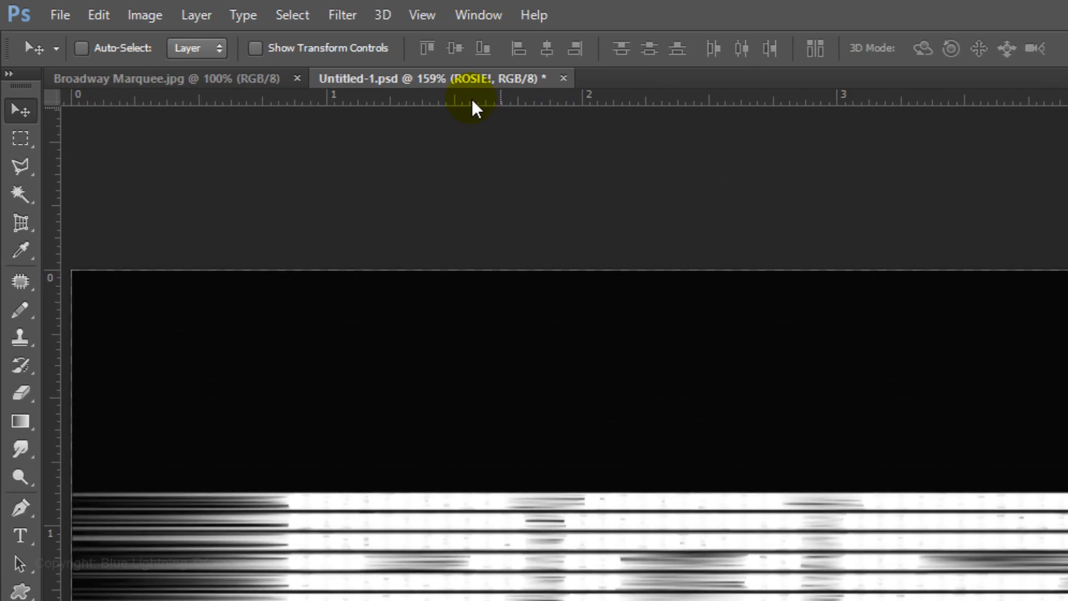
Step: Rotate the canvas 90° clockwise and reapply the last Wind filter
left_click(155, 15)
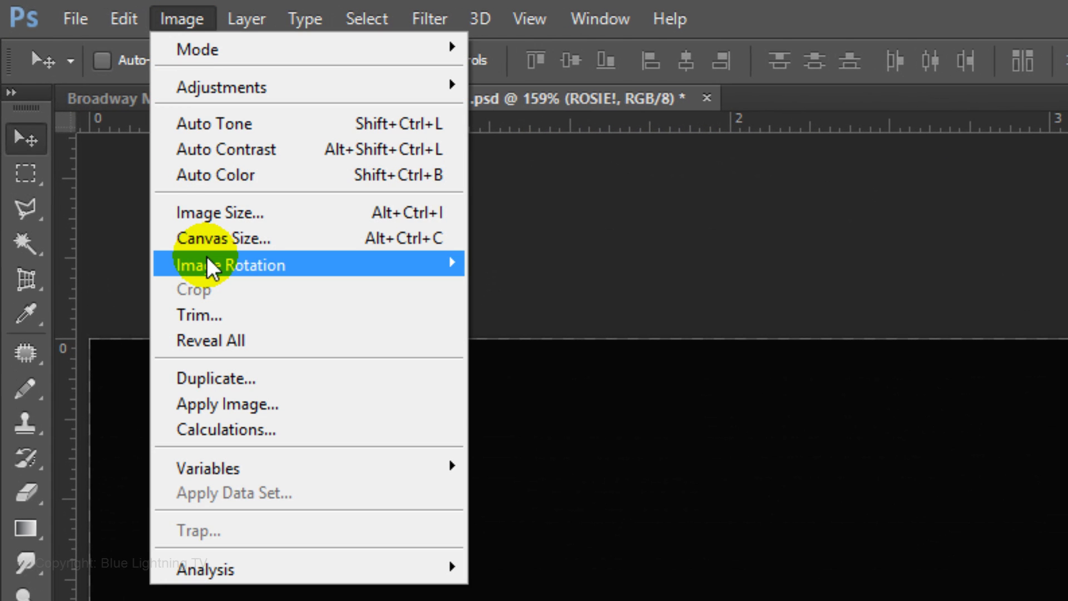
mouse_move(206, 256)
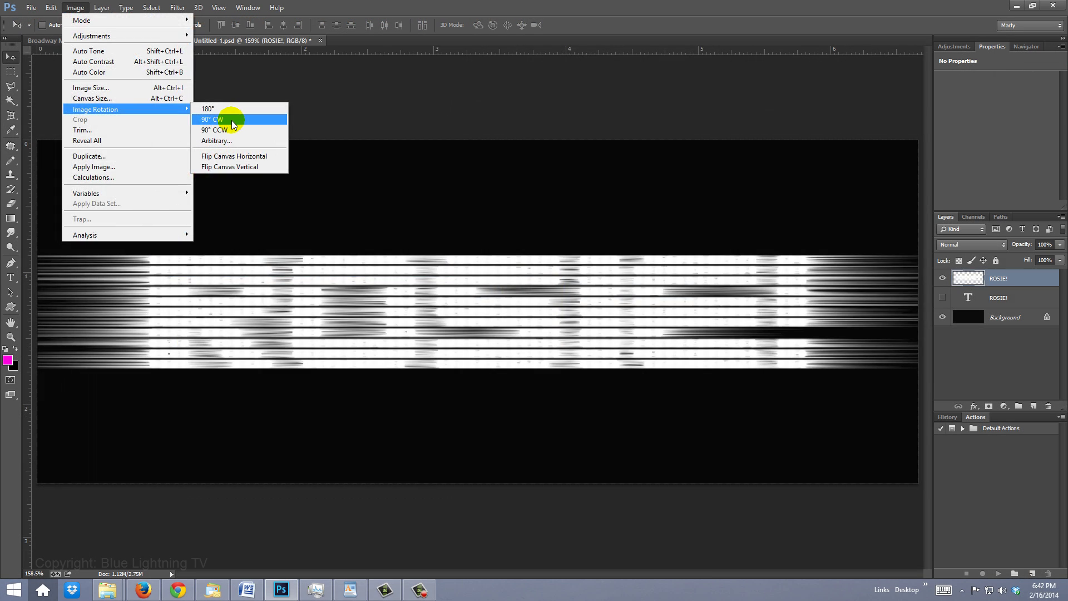
left_click(532, 293)
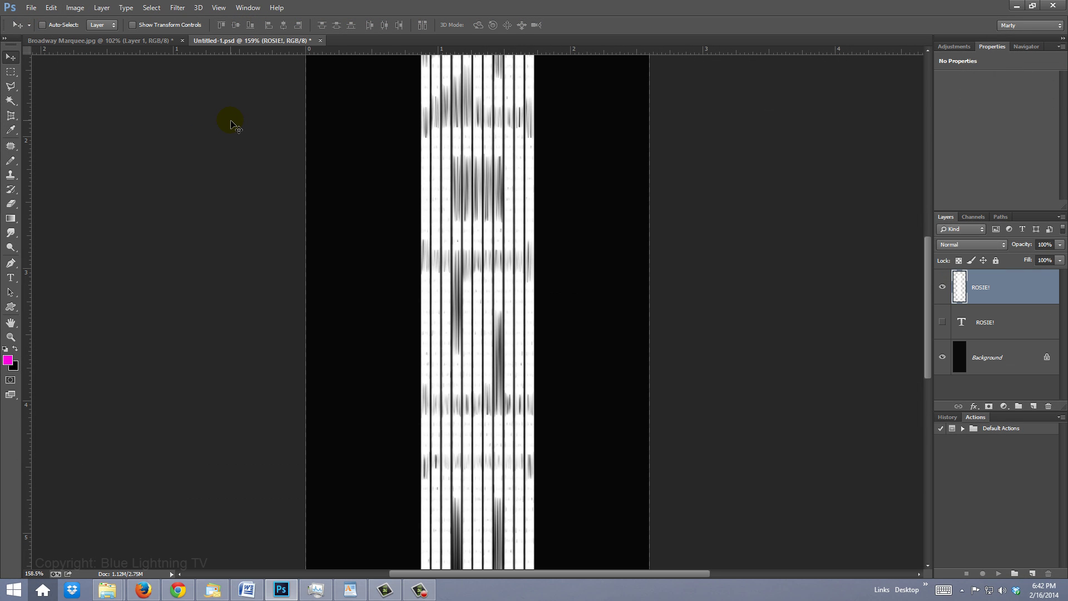
key("ctrl+f")
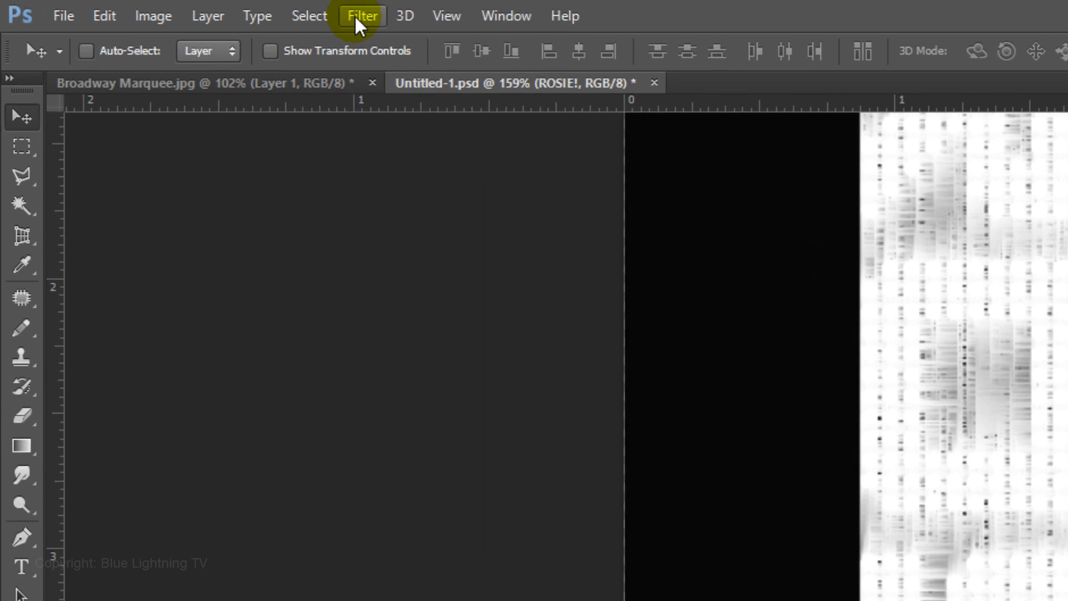
Step: Apply another Wind filter with the direction set to From the Right
left_click(176, 9)
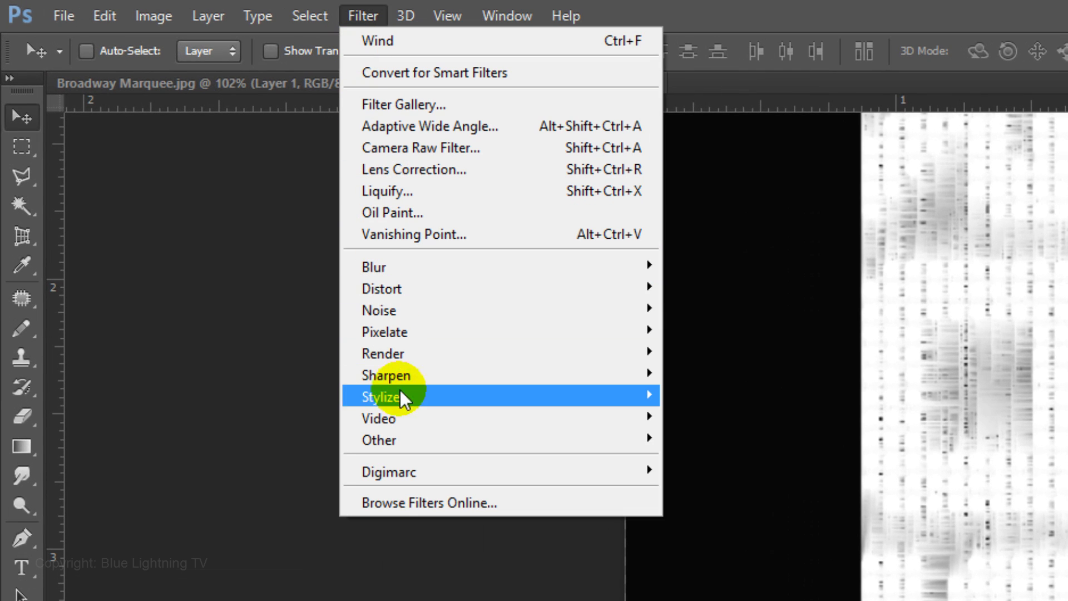
mouse_move(196, 196)
left_click(265, 547)
left_click(325, 529)
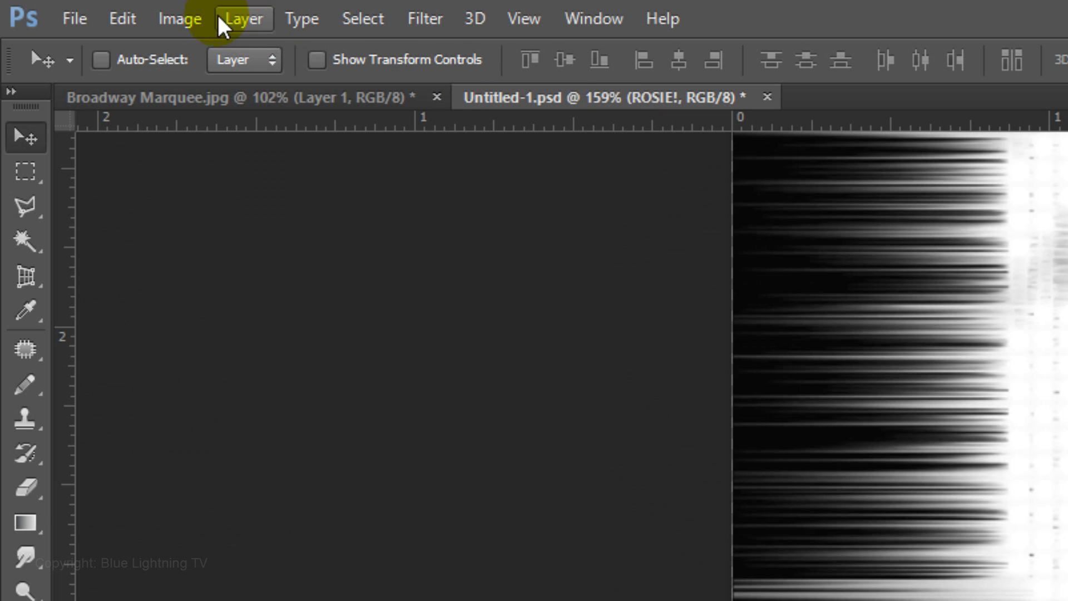
Step: Rotate the canvas 90° counterclockwise back to landscape orientation
left_click(181, 16)
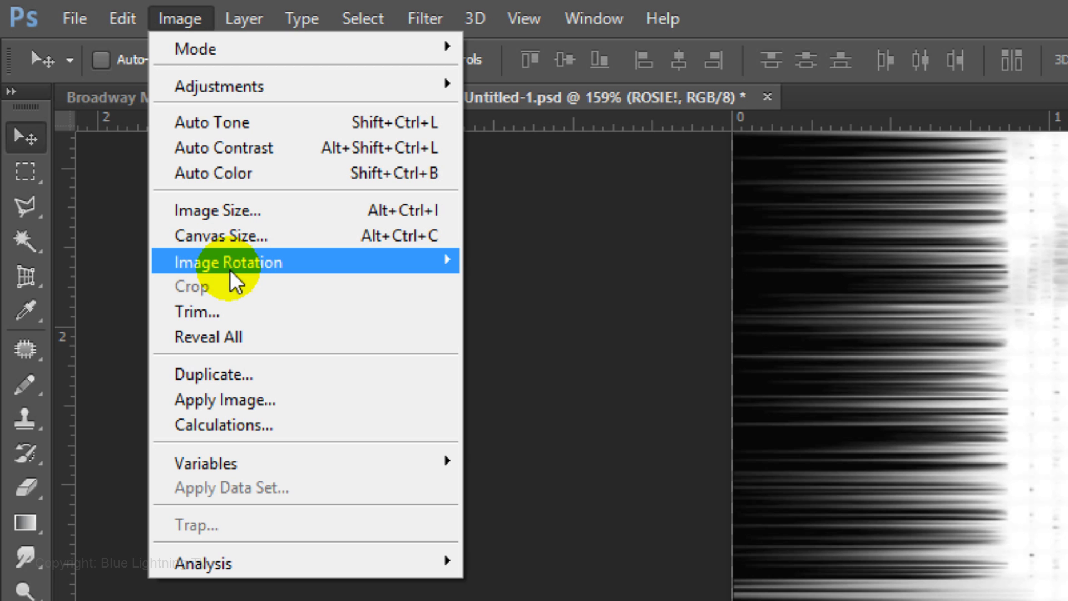
mouse_move(233, 272)
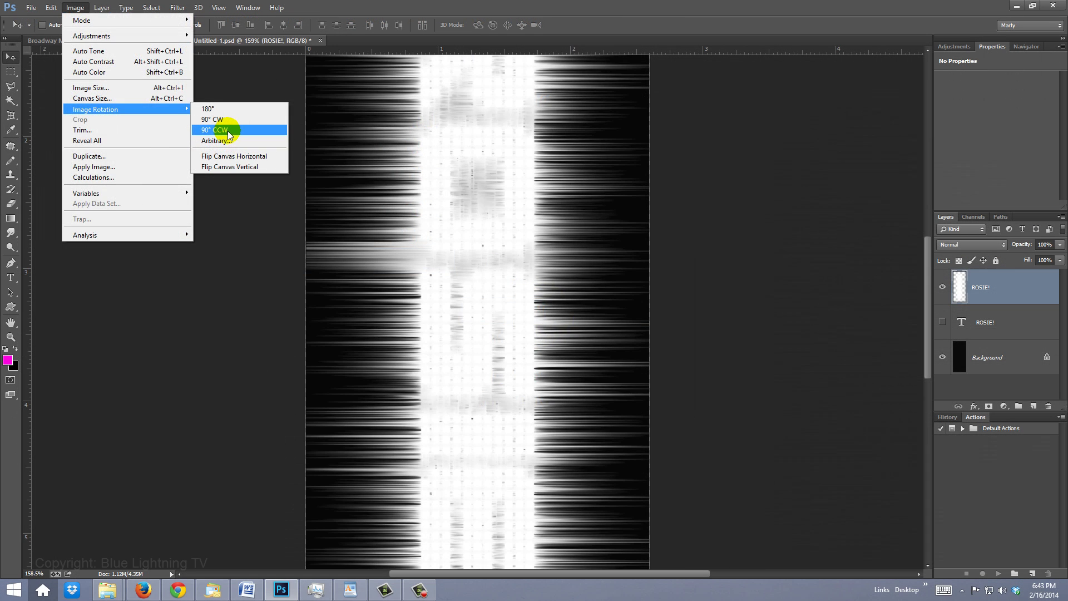
left_click(528, 323)
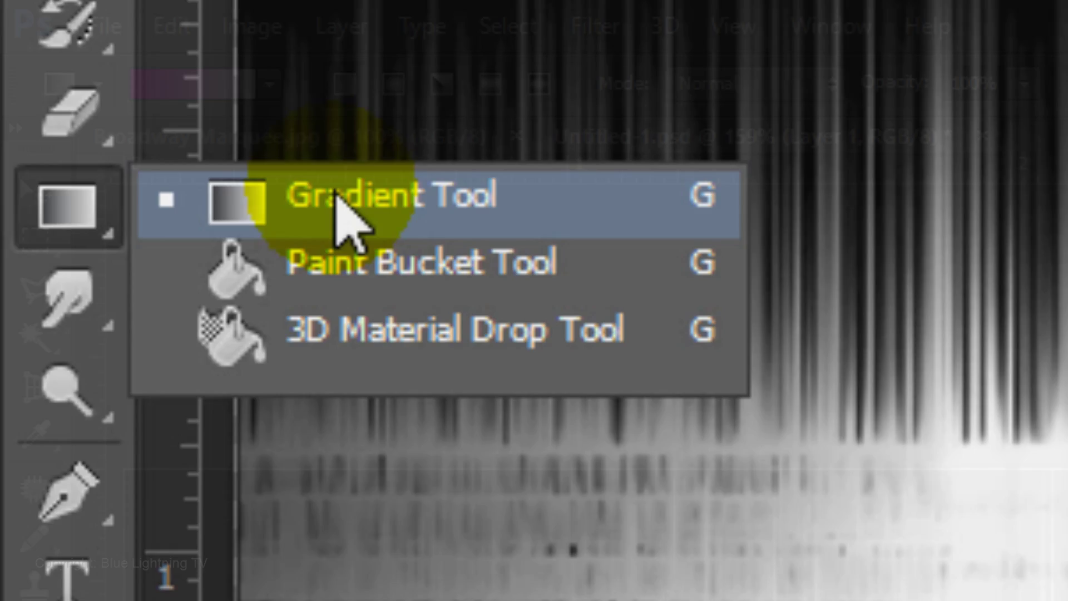
Step: Drag a Spectrum gradient diagonally from lower-left to upper-right across Layer 1
left_click(336, 195)
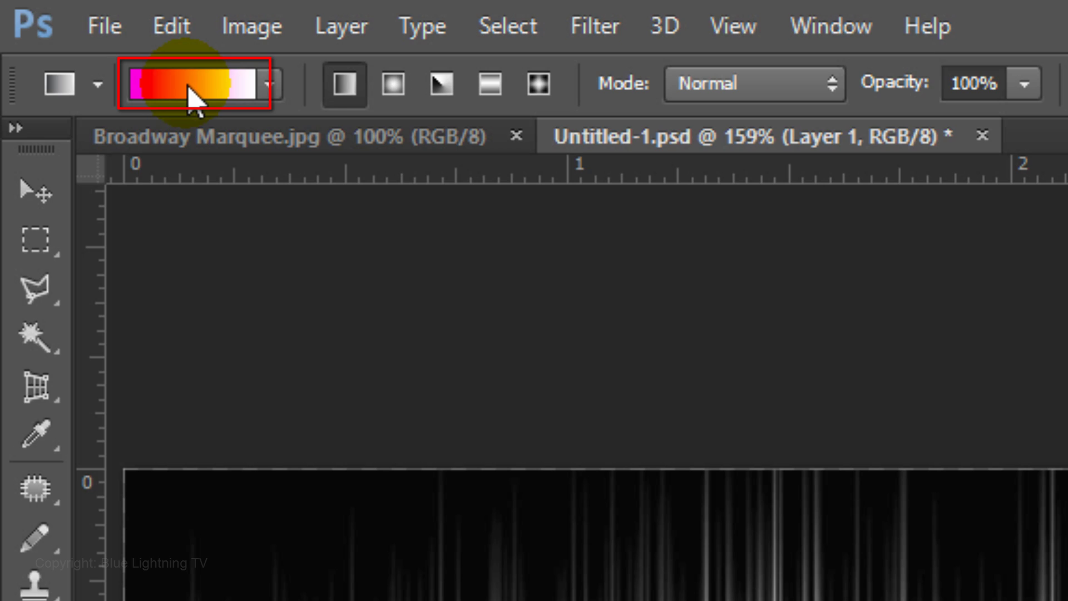
left_click(189, 95)
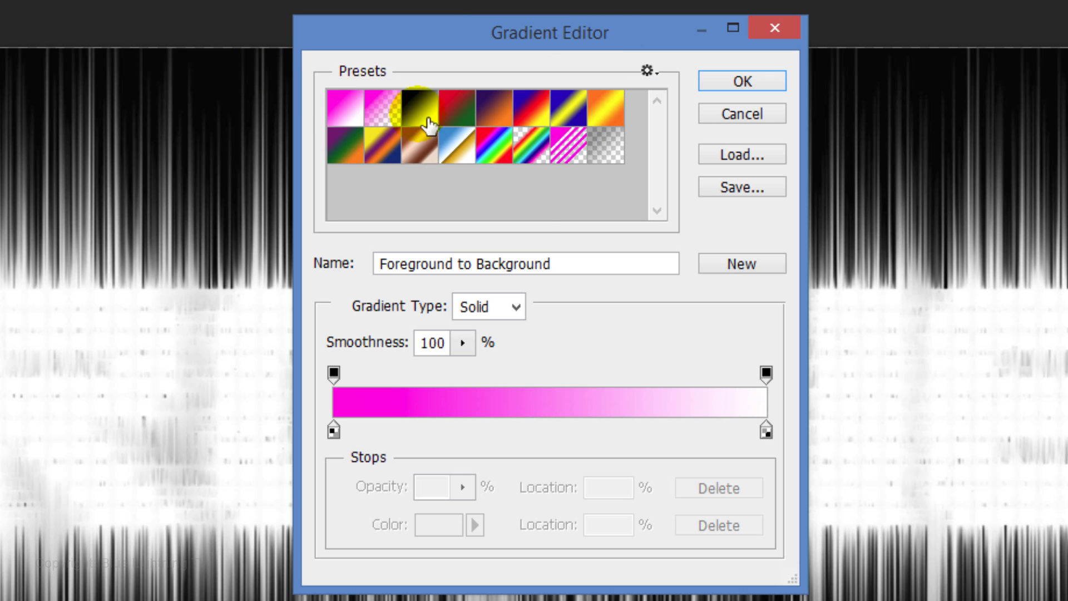
left_click(500, 149)
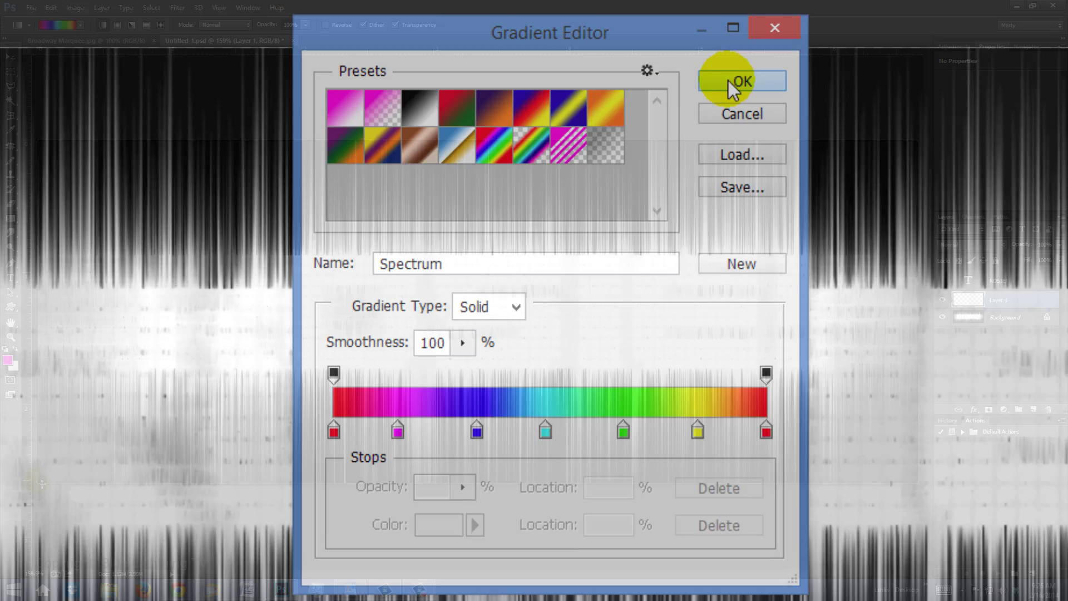
left_click(729, 81)
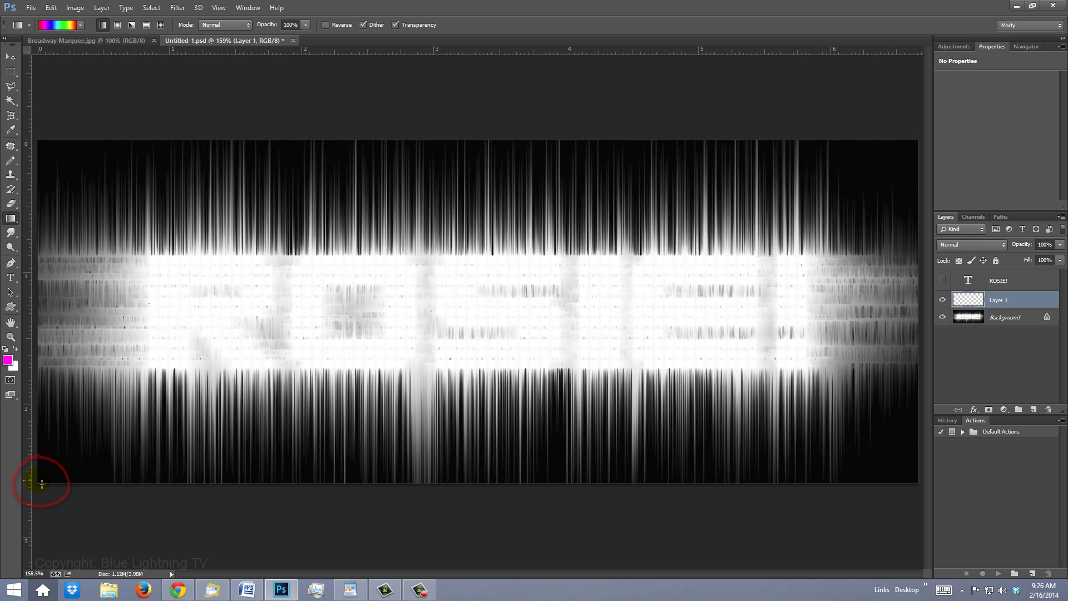
left_click_drag(39, 480, 930, 131)
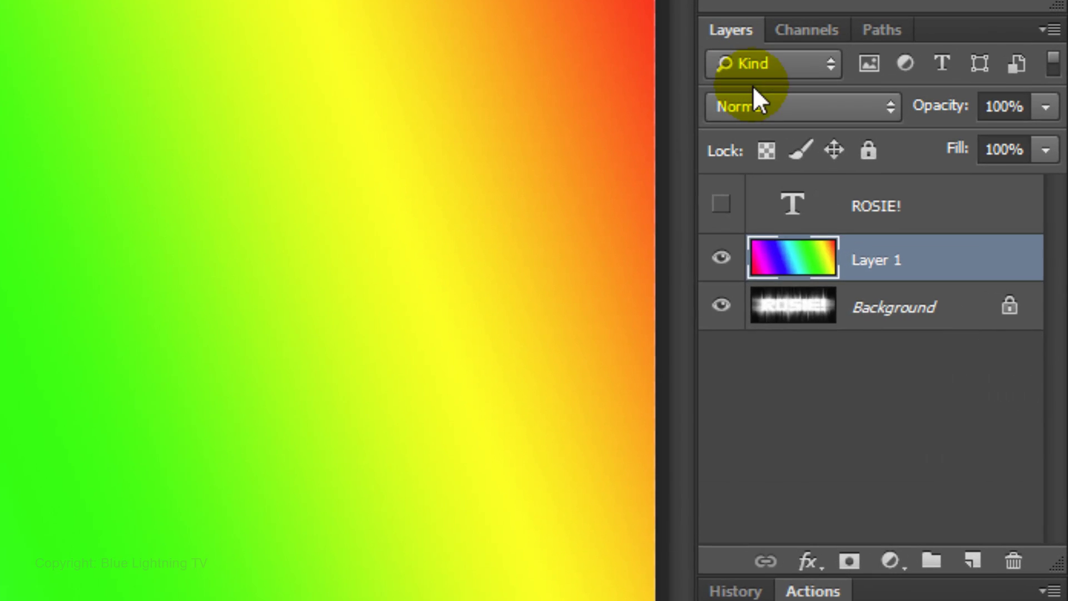
Step: Set Layer 1 to Overlay blend mode, then show and select the magenta ROSIE! layer
left_click(956, 245)
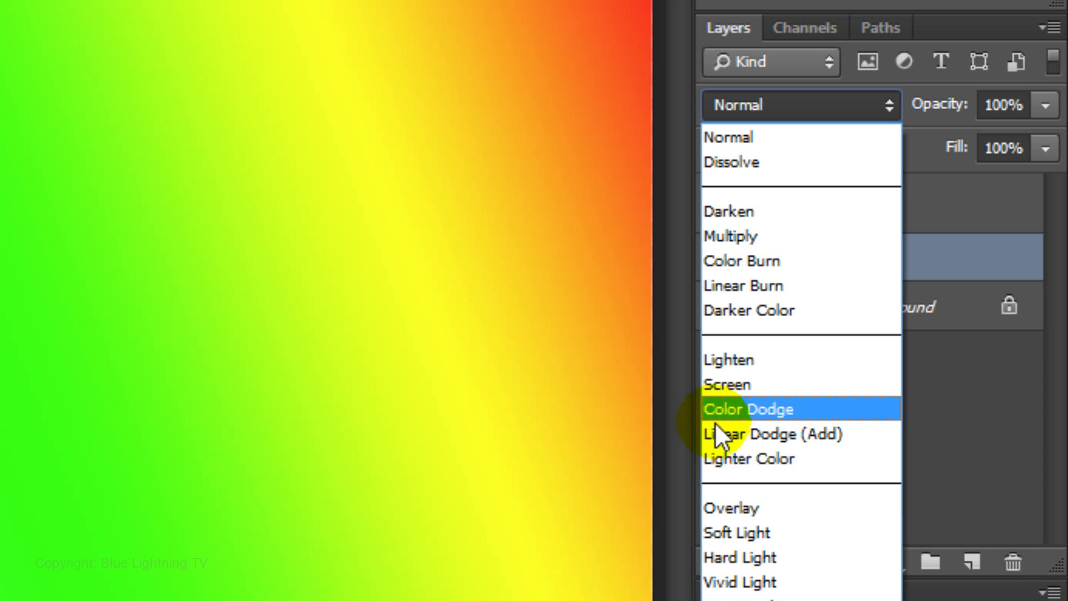
left_click(726, 507)
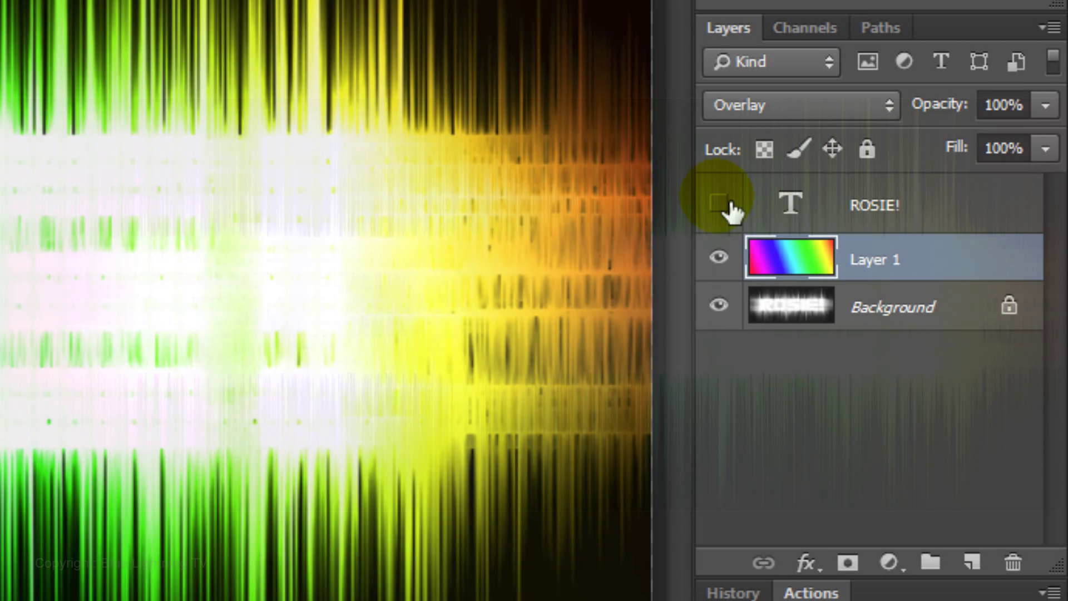
left_click(718, 203)
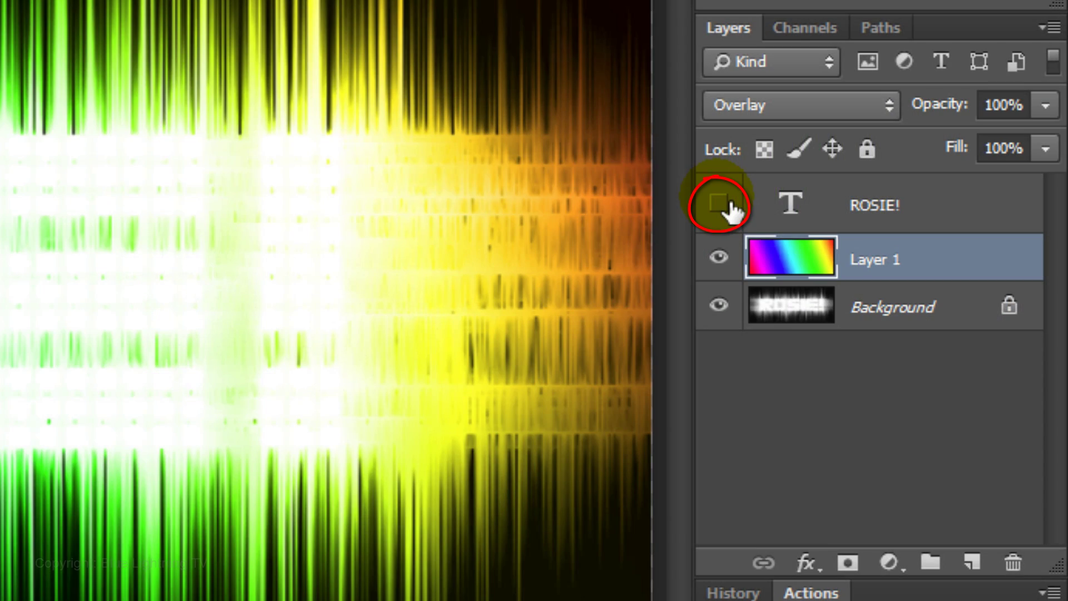
left_click(804, 206)
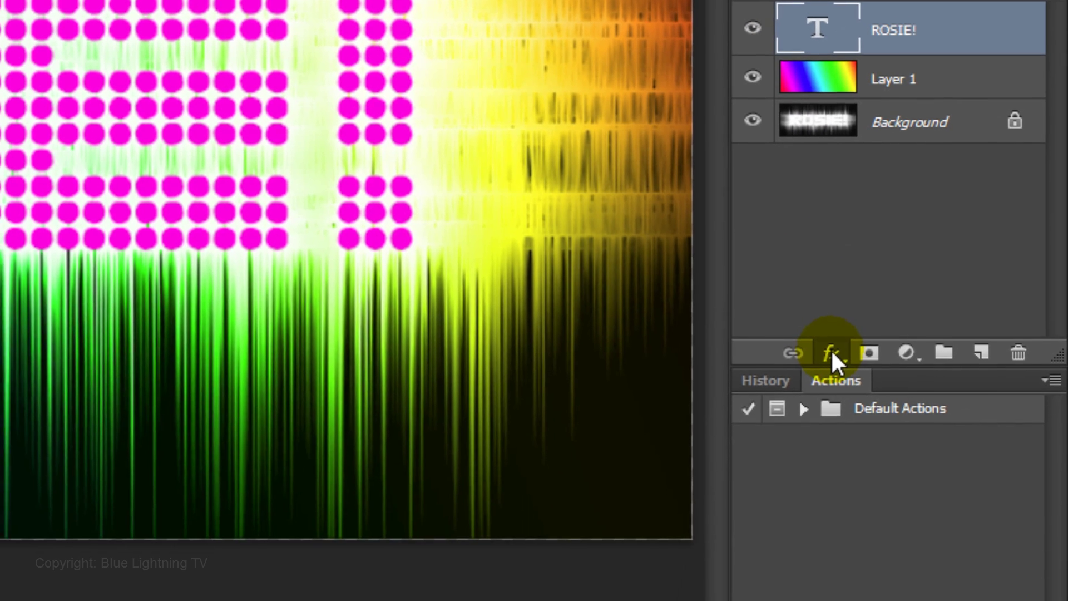
Step: Add a white Inner Glow to ROSIE!: Normal mode, 100% opacity, Center source, 7 px
left_click(806, 560)
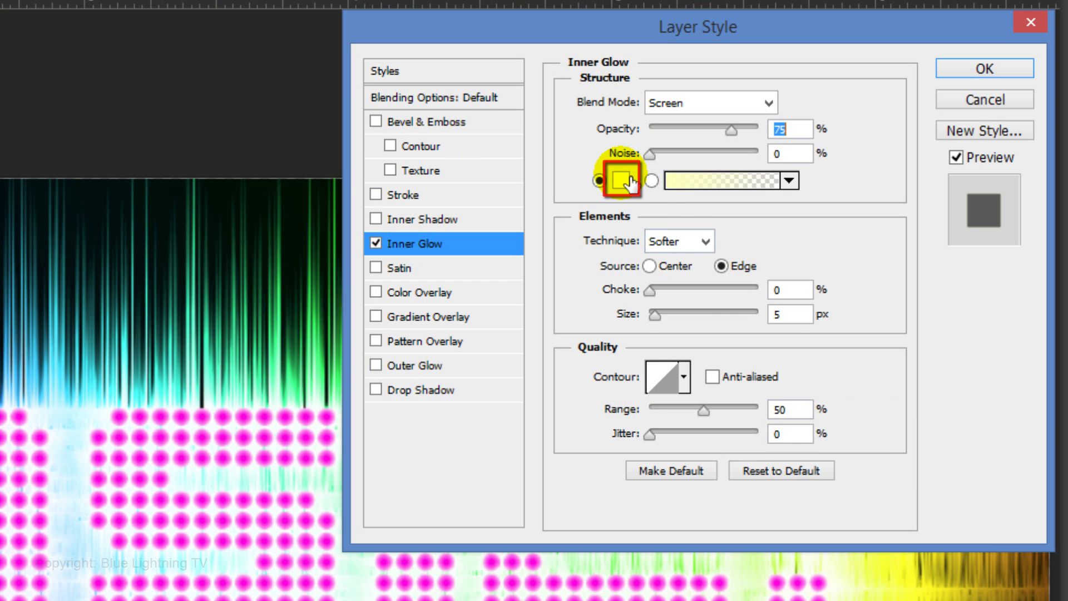
left_click(629, 180)
left_click_drag(298, 269, 205, 259)
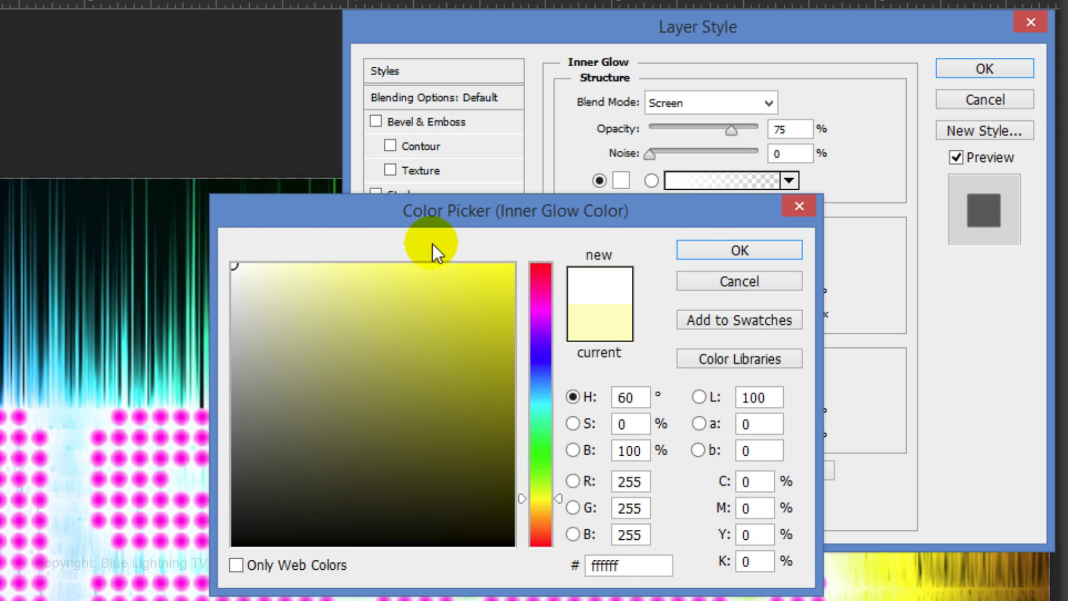
left_click(705, 247)
left_click(723, 102)
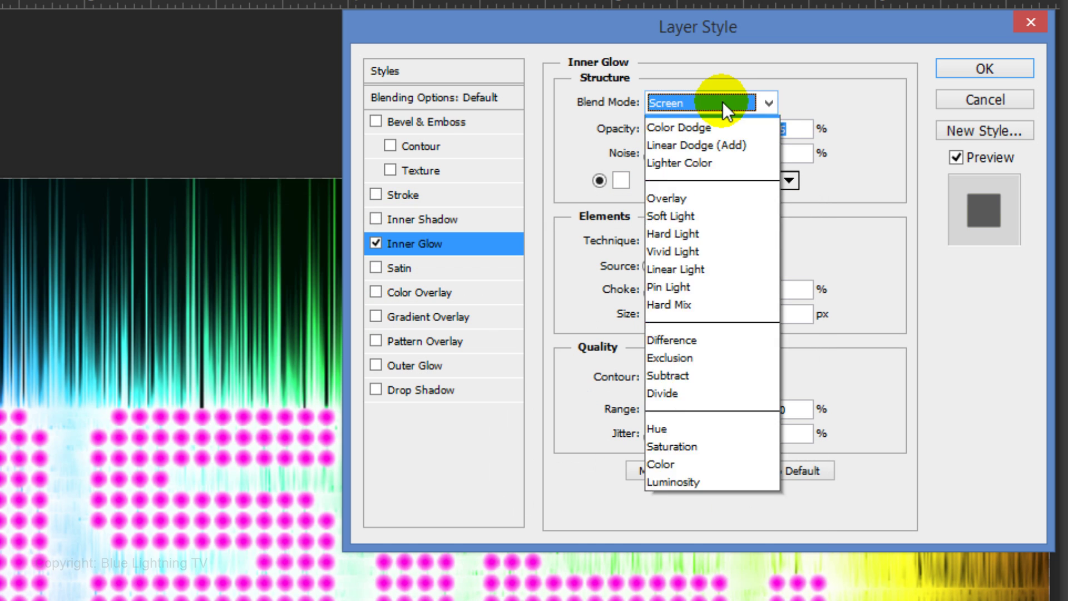
left_click(719, 122)
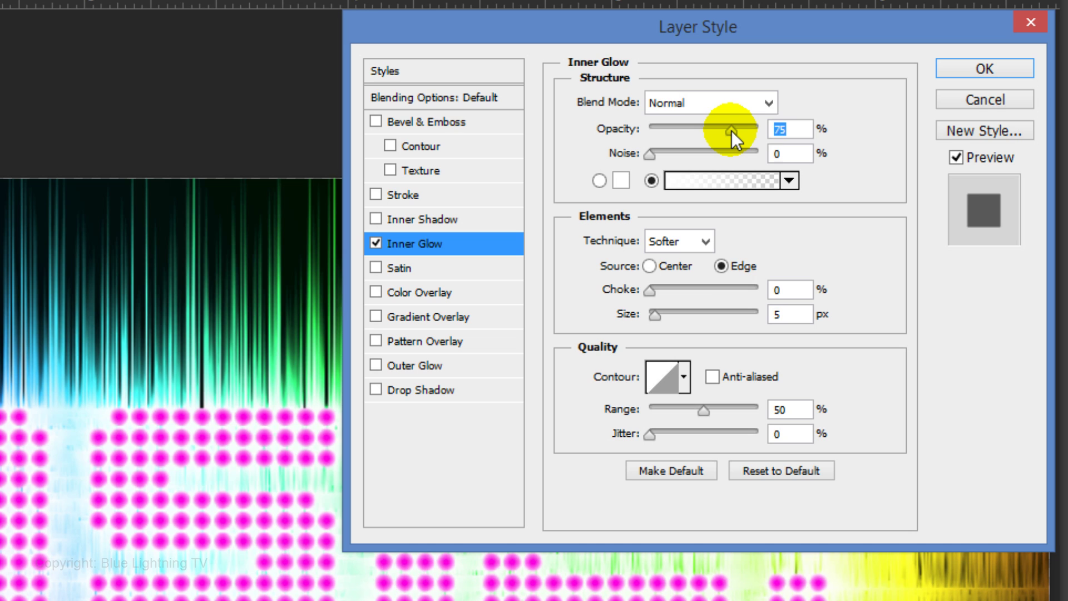
left_click_drag(732, 131, 805, 124)
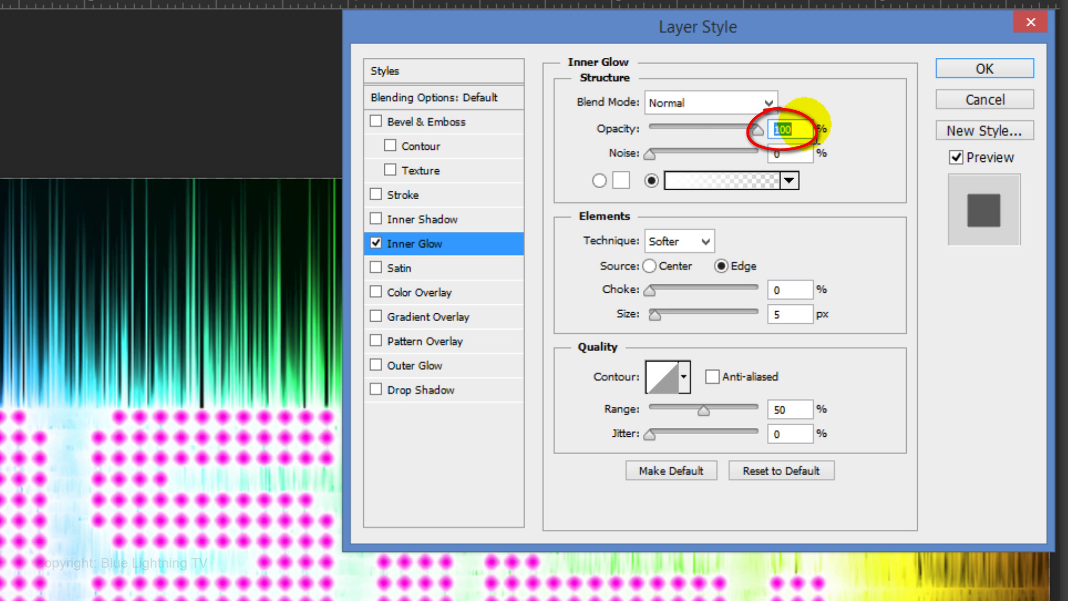
left_click(649, 266)
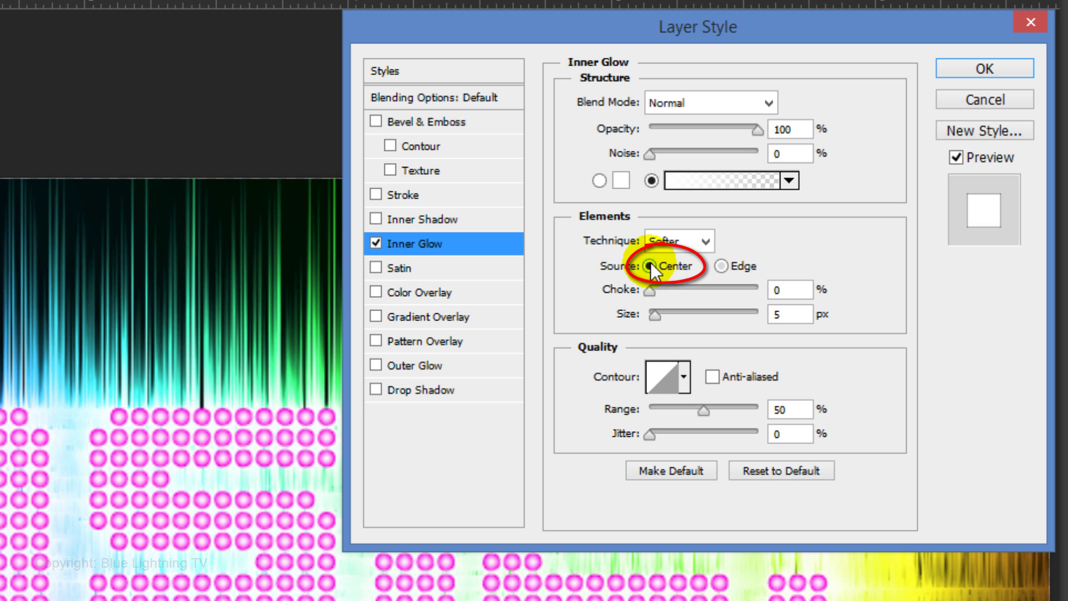
double_click(776, 314)
Step: Add a black Outer Glow at spread 100 and size 9 to ROSIE!, applying both glows
type("7")
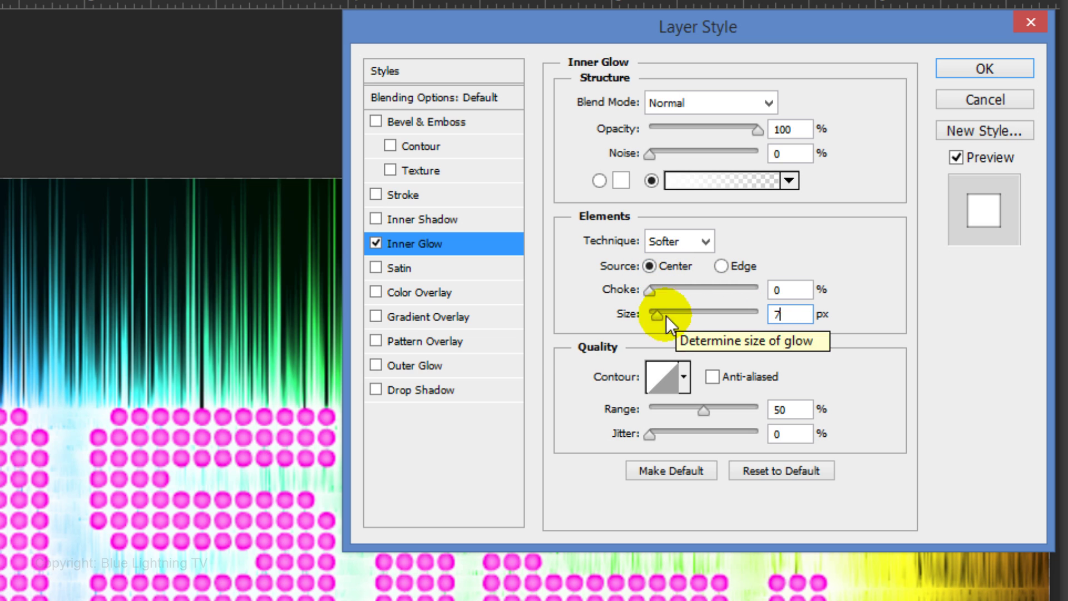
left_click(432, 366)
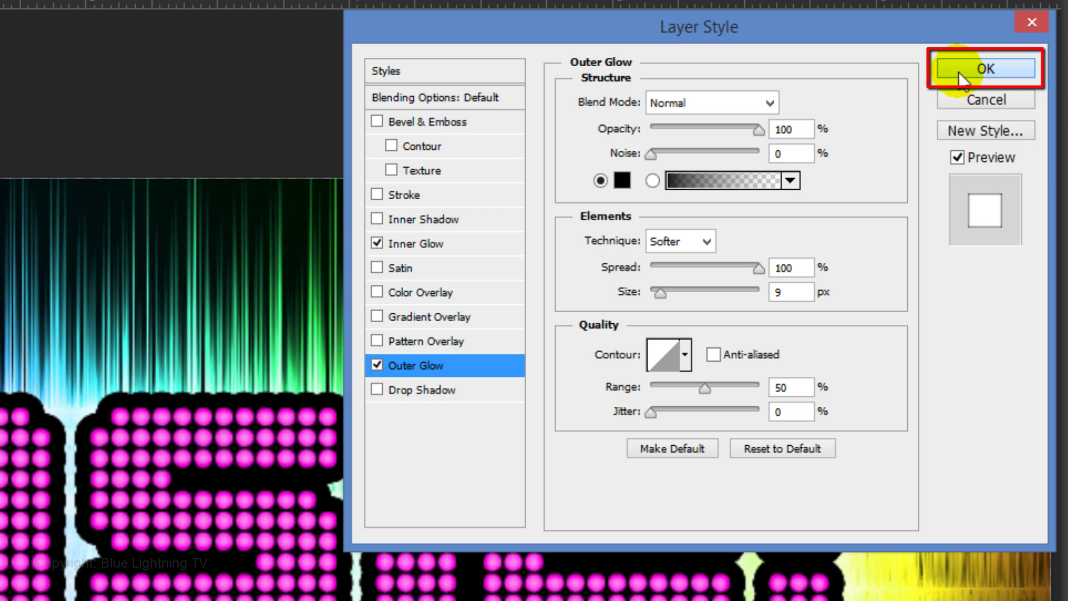
key("Return")
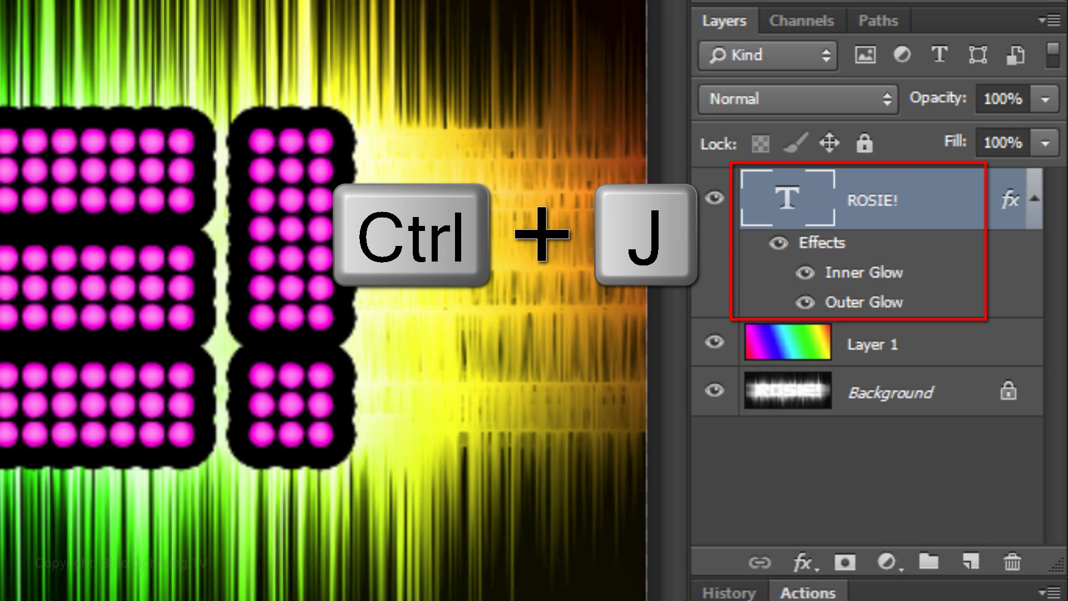
Step: Create a ROSIE! copy layer with Fill at 0% and its Inner Glow switched off
key("ctrl+j")
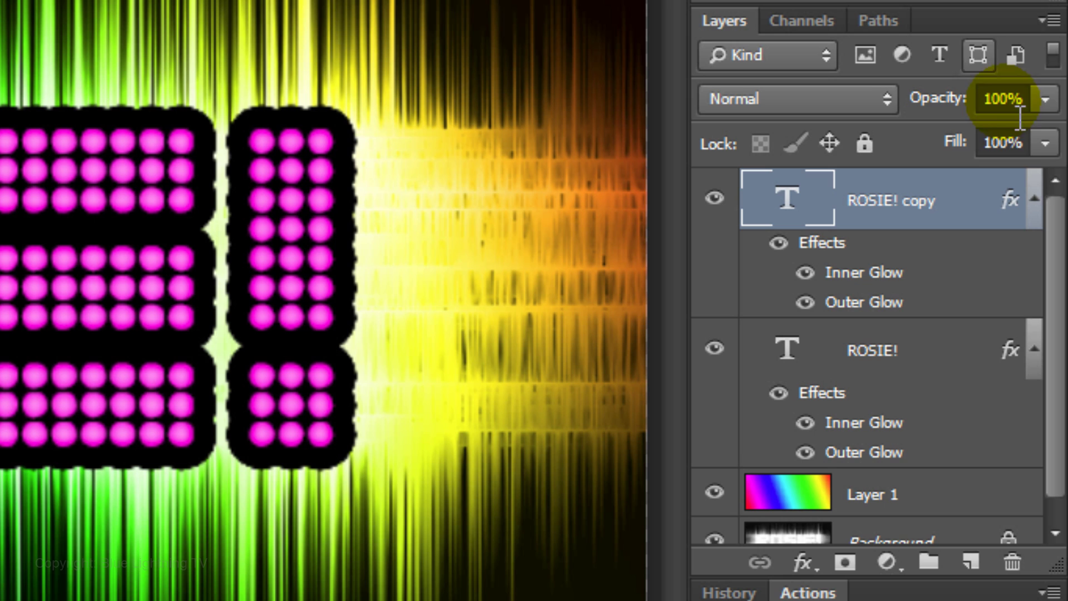
left_click_drag(1046, 143, 817, 195)
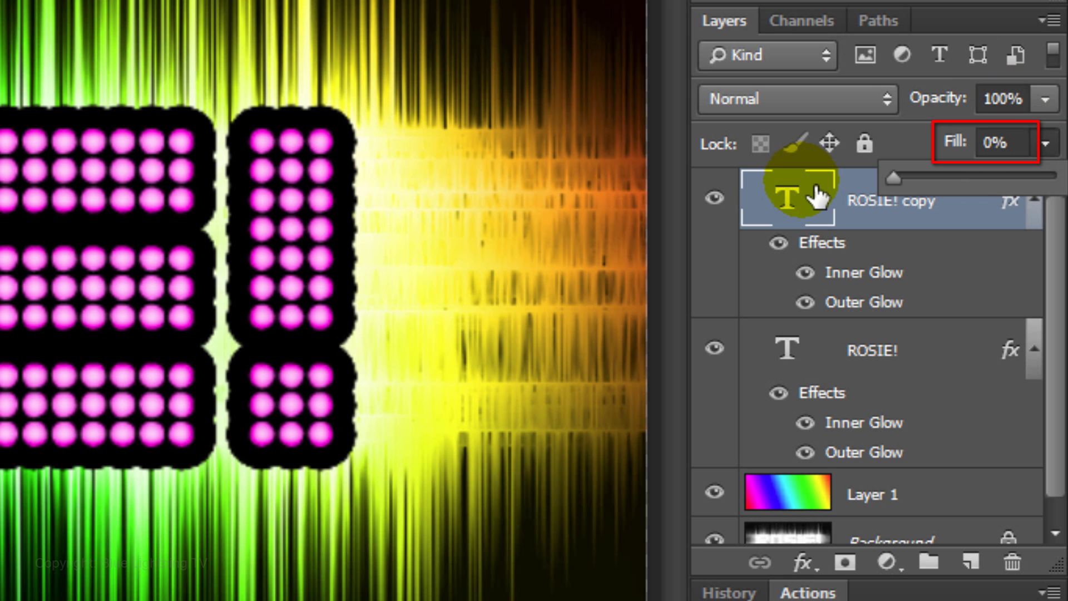
left_click(806, 274)
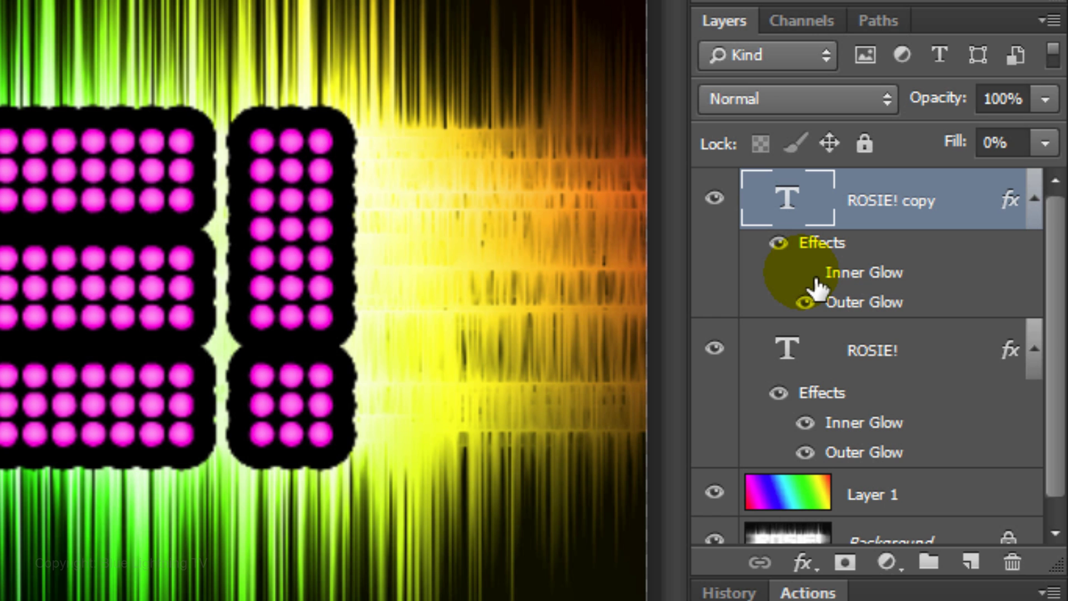
Step: Make the copy's Outer Glow magenta FF00DE with 75% opacity, 0% spread and 3 px size
double_click(860, 304)
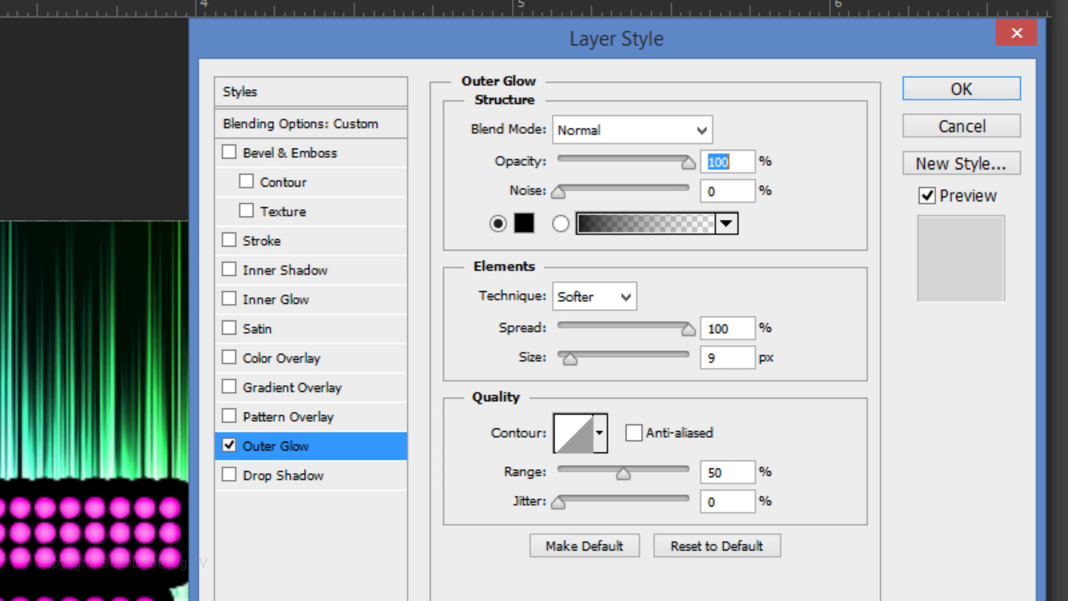
left_click(526, 225)
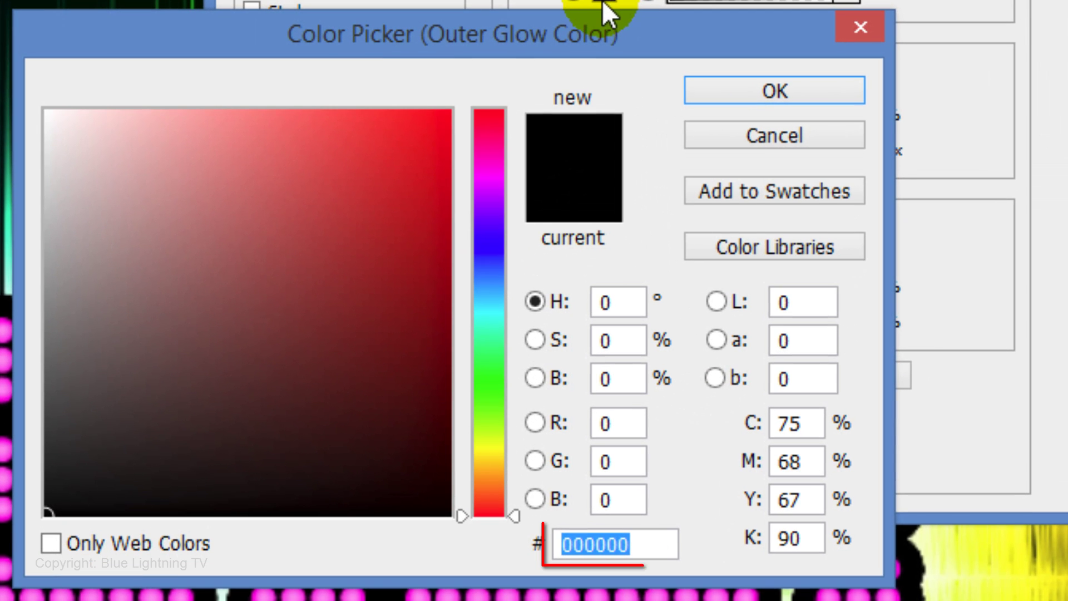
type("FF00DE")
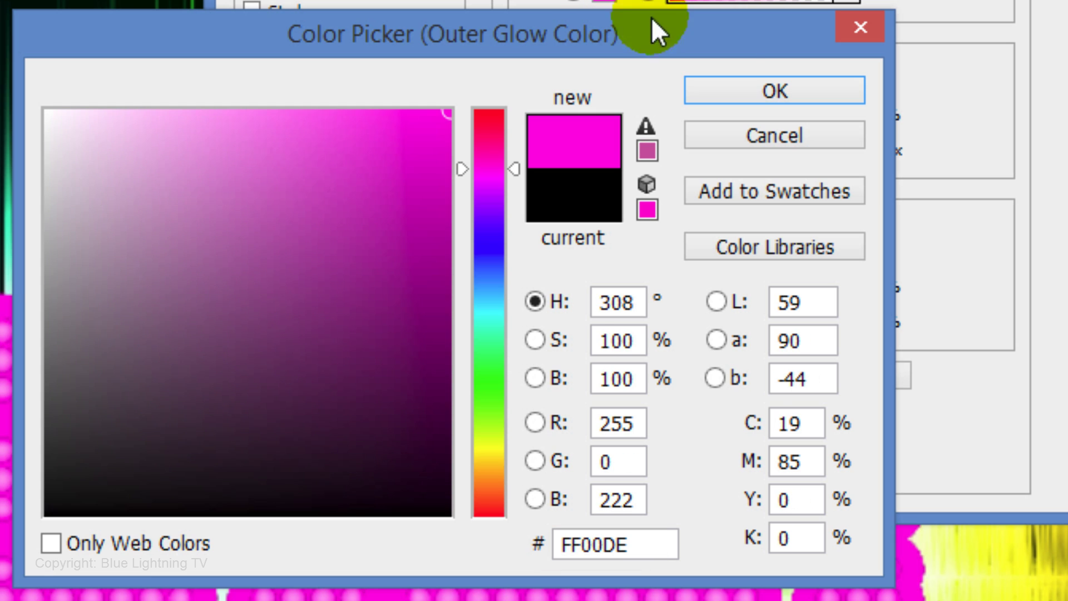
left_click(740, 89)
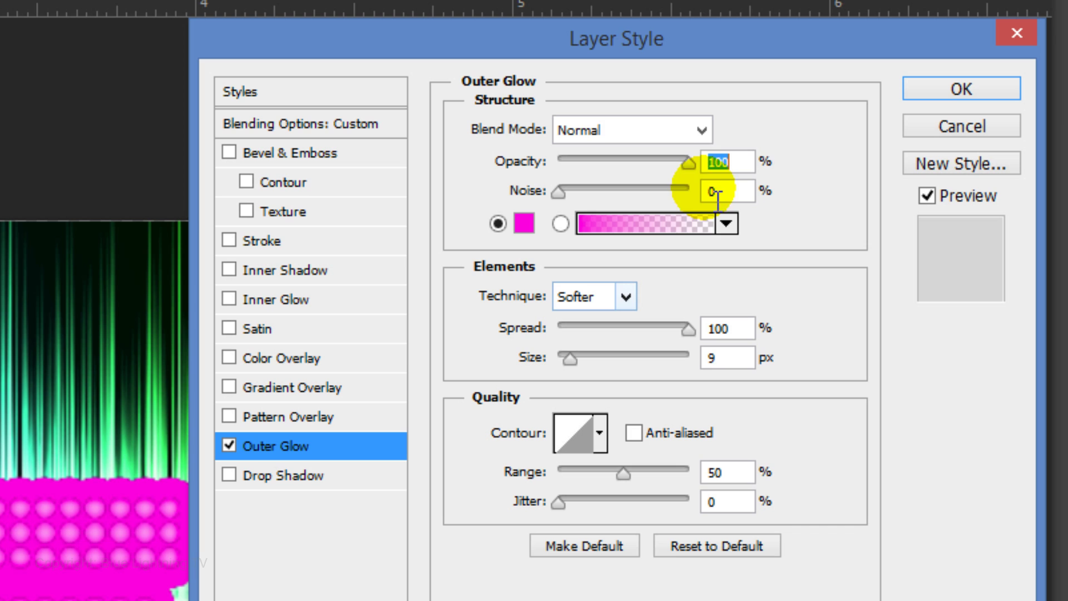
type("75")
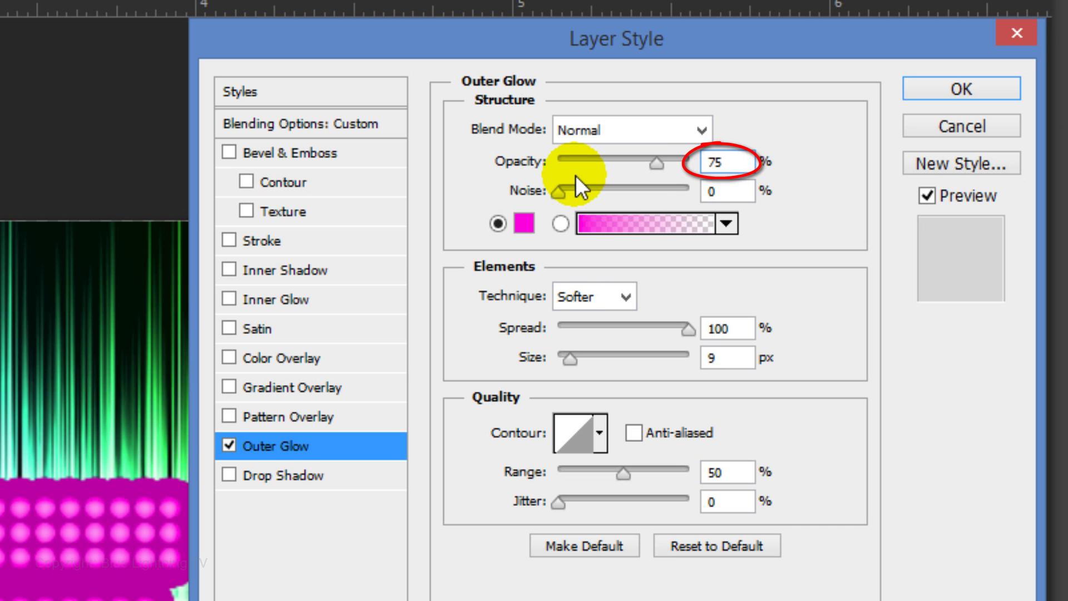
left_click_drag(682, 333, 490, 338)
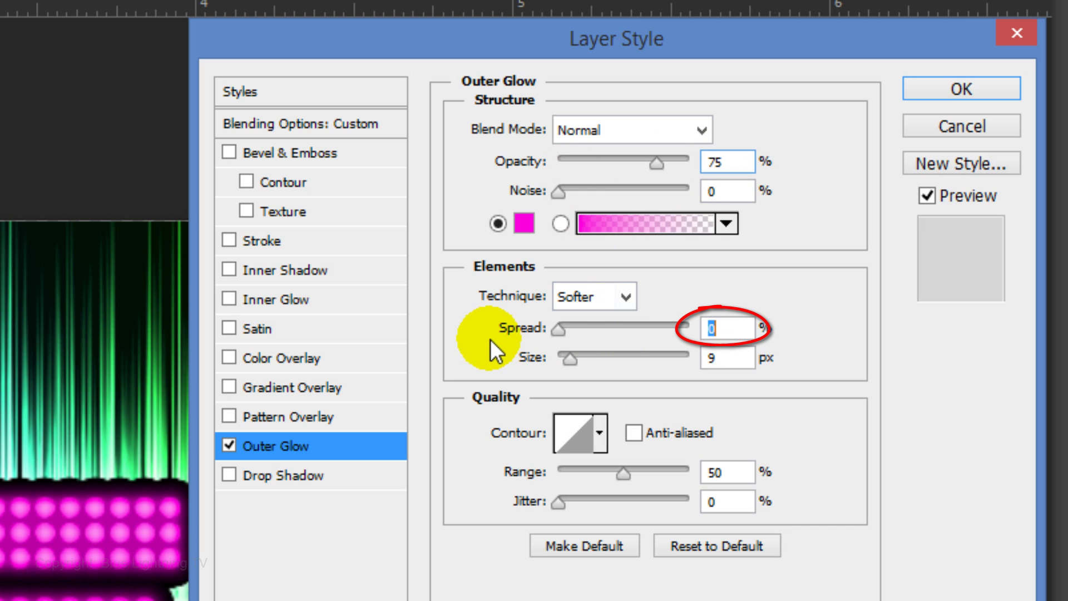
double_click(724, 358)
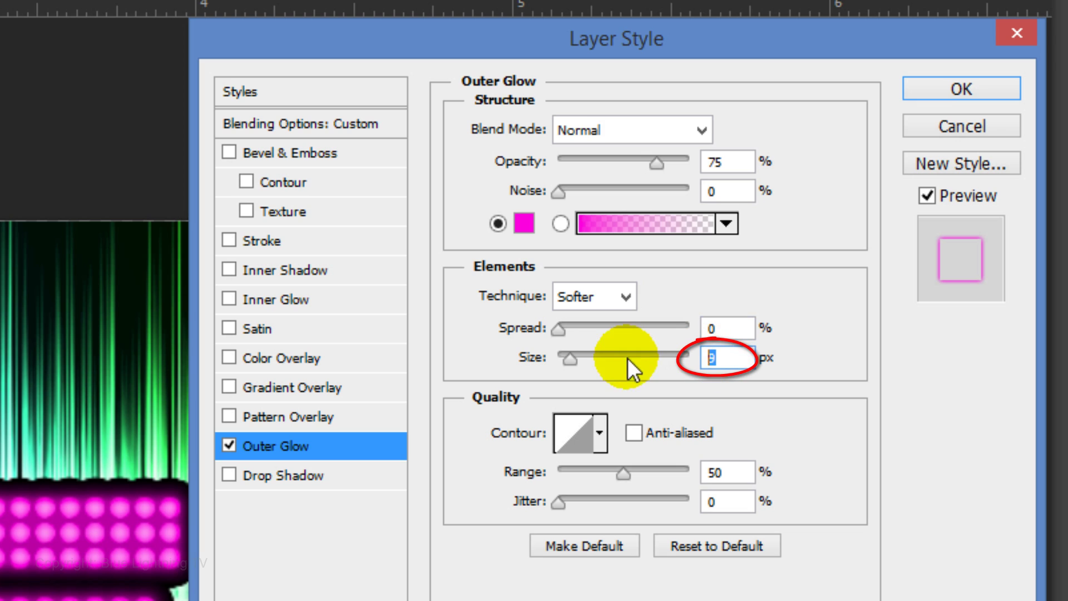
type("3")
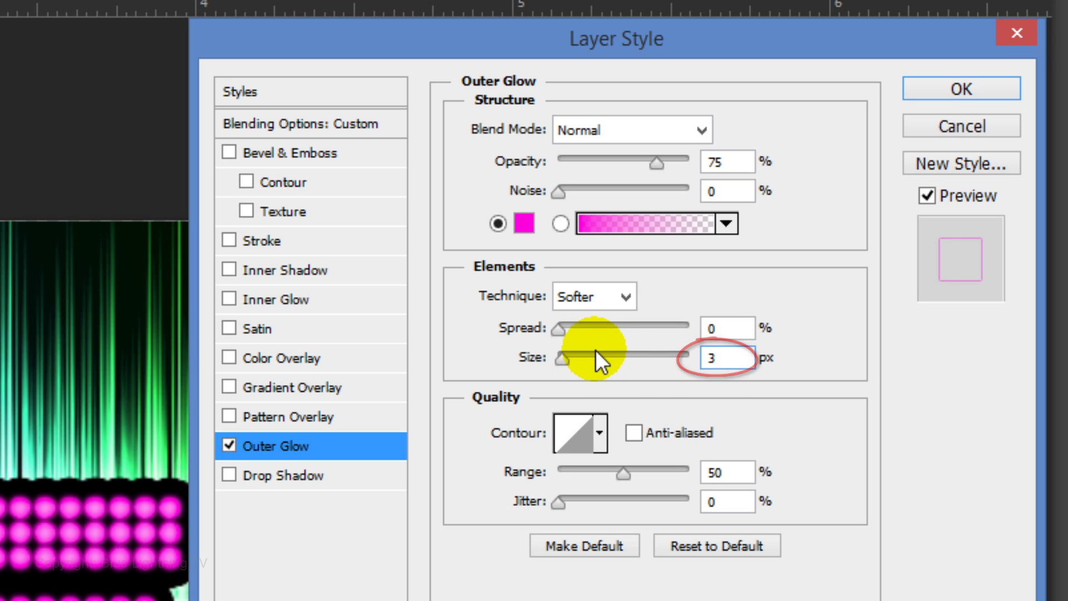
left_click(925, 91)
key("Return")
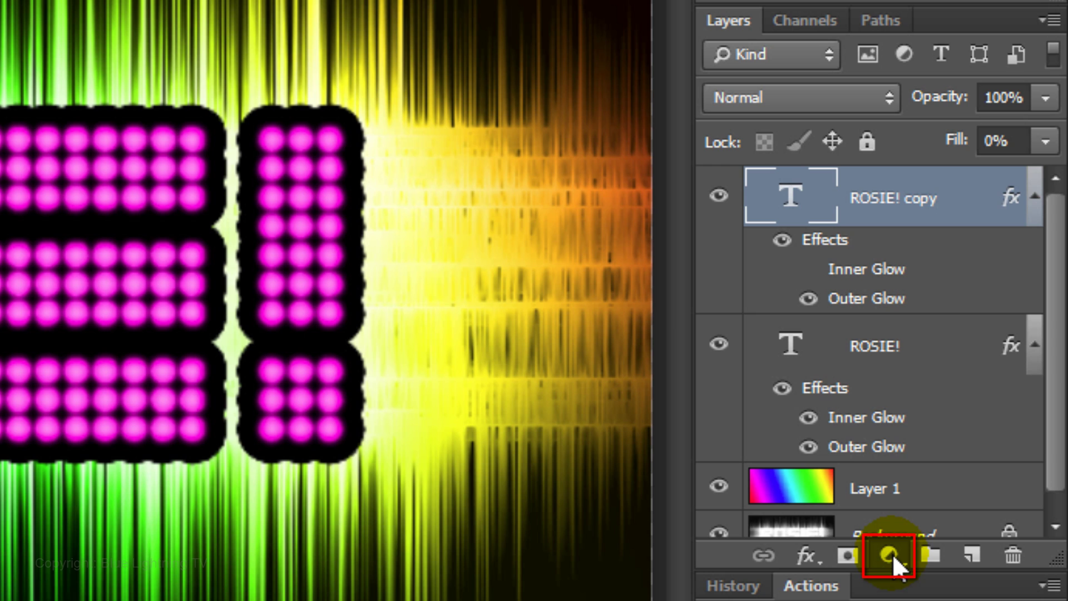
left_click(890, 553)
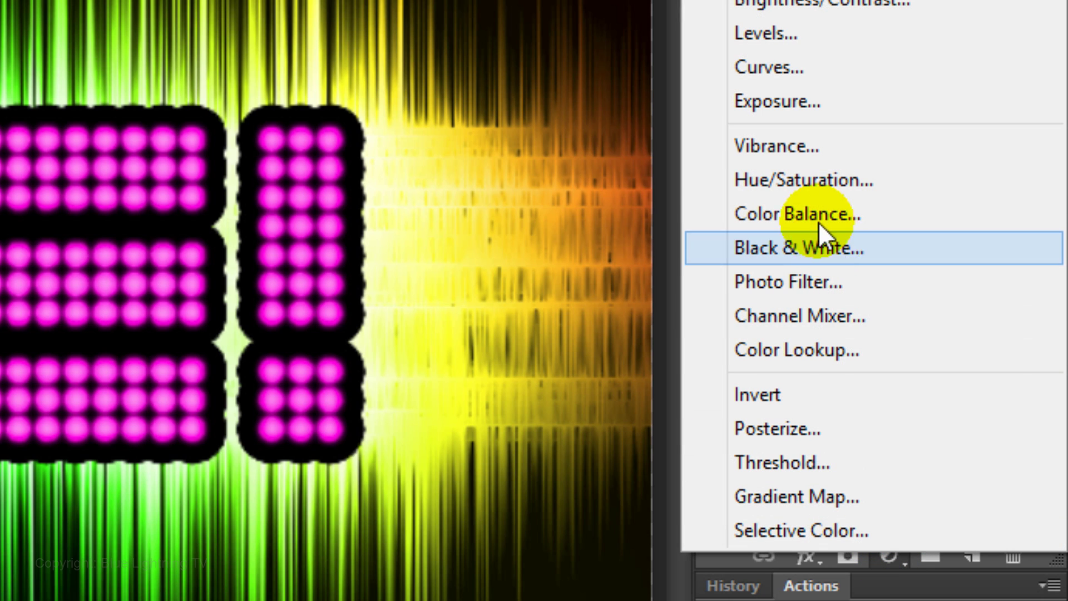
left_click(810, 177)
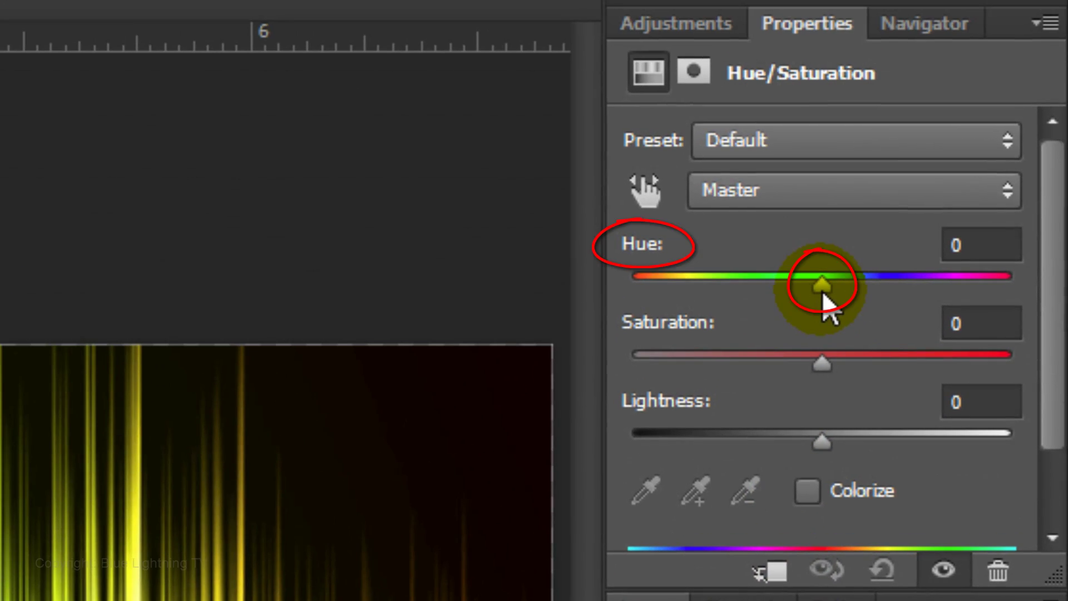
left_click_drag(827, 220, 687, 217)
mouse_move(680, 288)
left_mouse_down()
mouse_move(949, 277)
mouse_move(695, 289)
left_mouse_up()
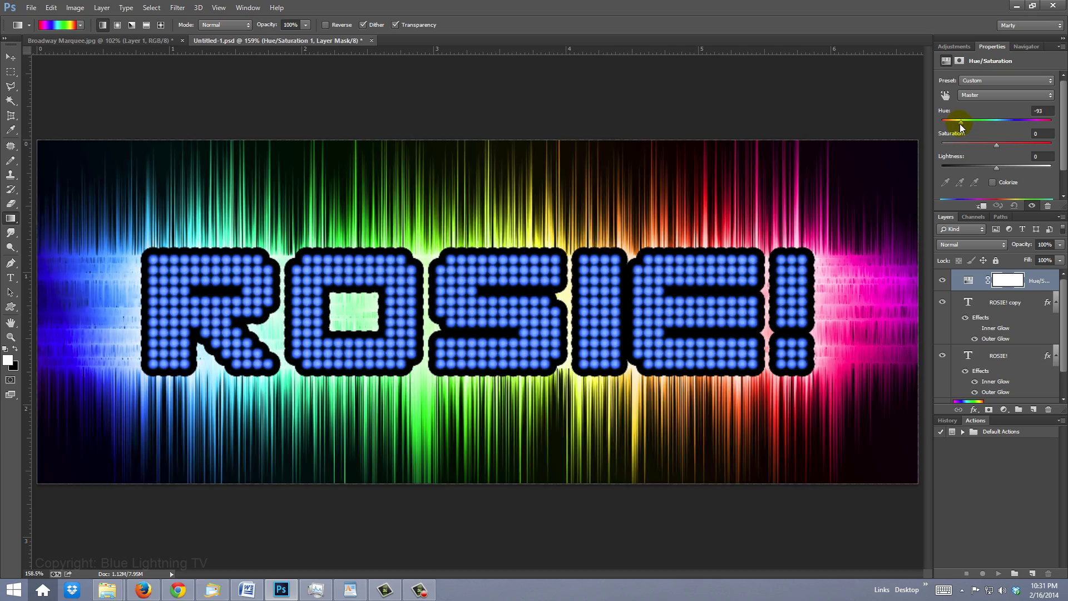
mouse_move(960, 127)
left_mouse_down()
mouse_move(949, 121)
mouse_move(1040, 120)
left_mouse_up()
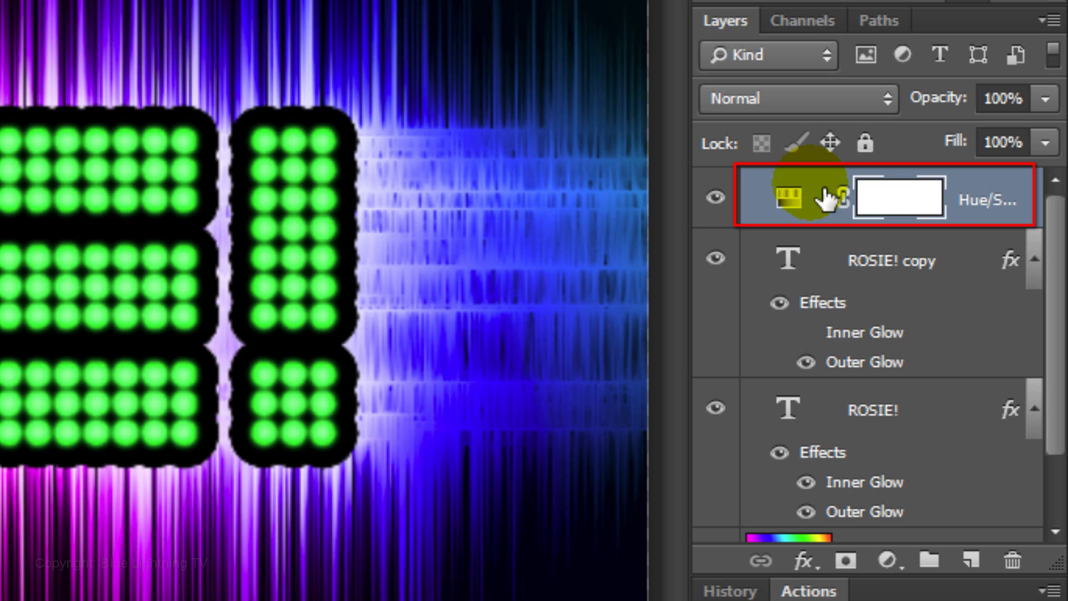
left_click_drag(823, 198, 1012, 561)
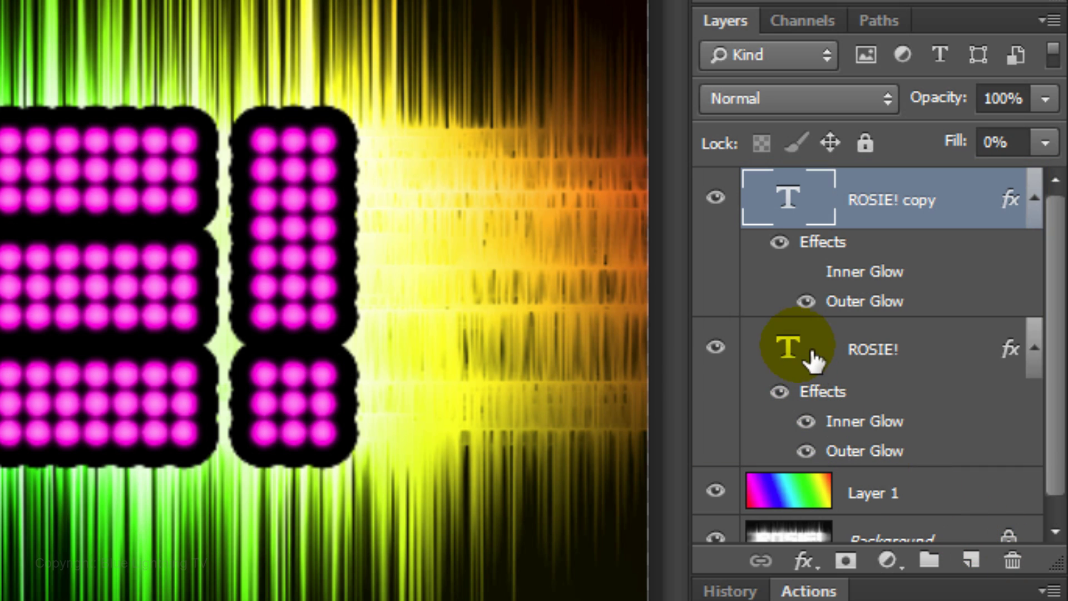
Step: Group both ROSIE! layers into a folder named Text, then stamp all visible layers on top
left_click(810, 358, "shift")
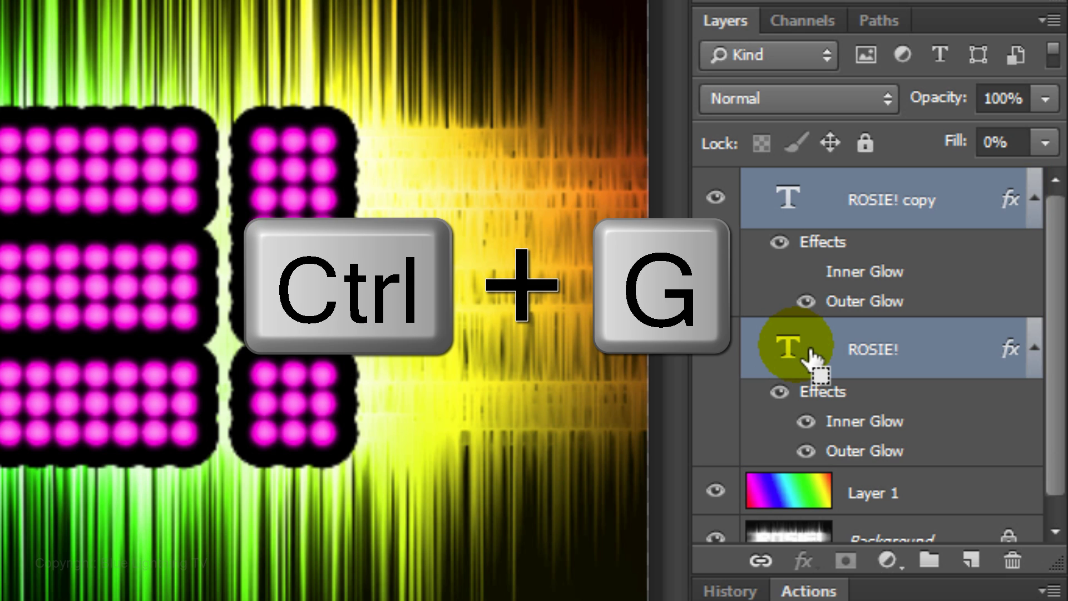
key("ctrl+g")
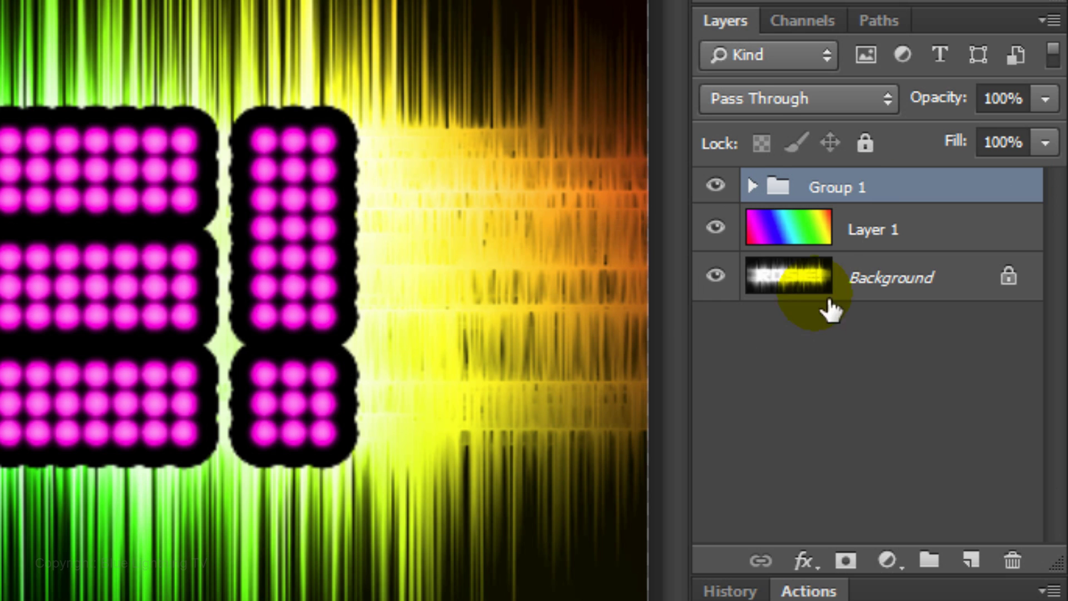
double_click(834, 186)
type("Text")
key("Return")
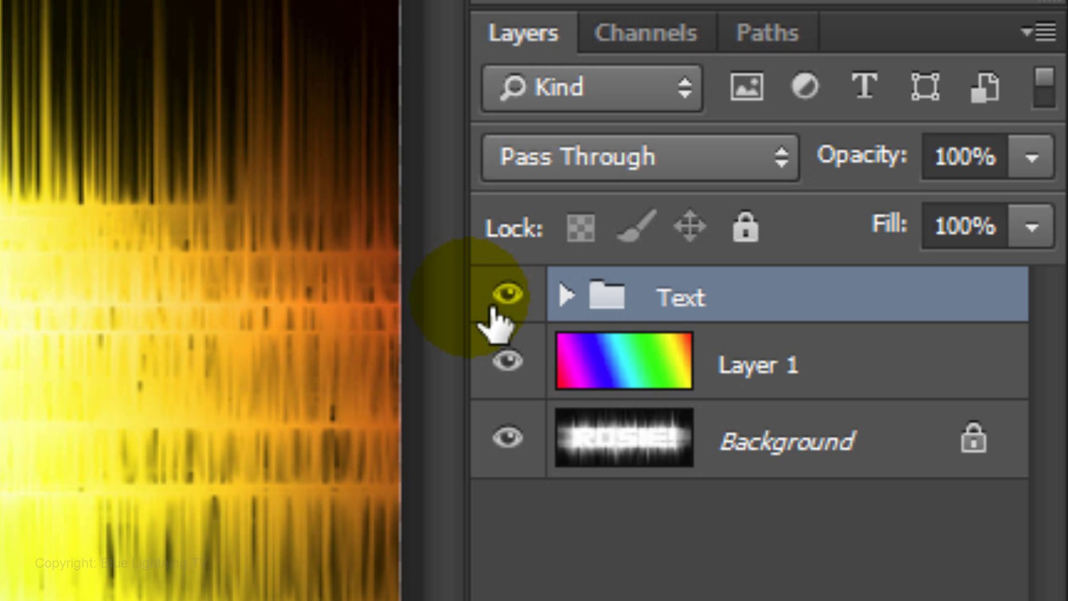
key("ctrl+shift+alt+e")
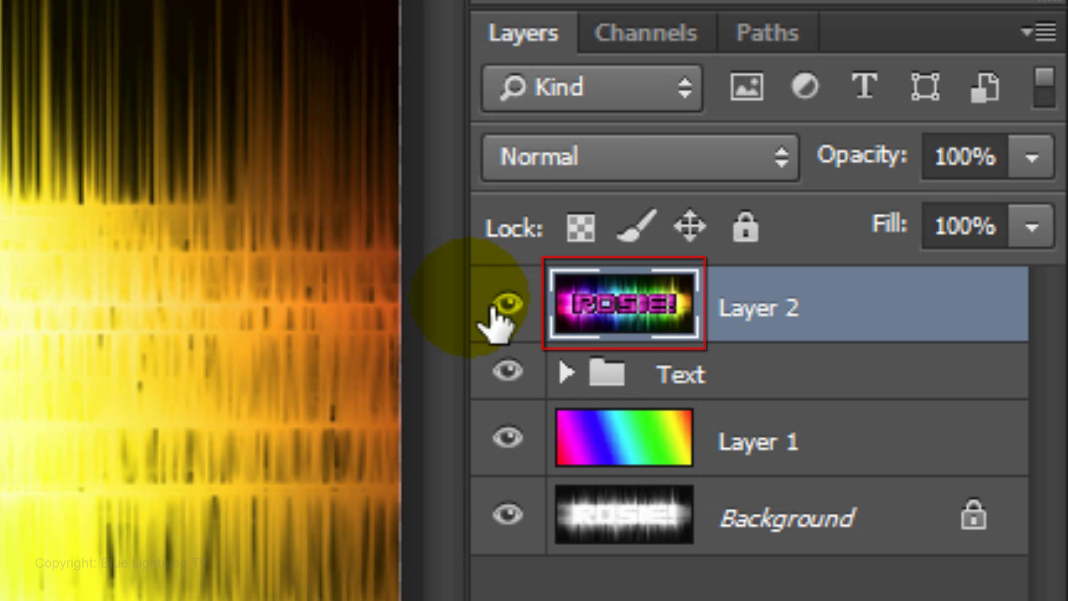
Step: Give the merged sign layer a black Inner Glow in Normal mode with a 50 px size
double_click(646, 305)
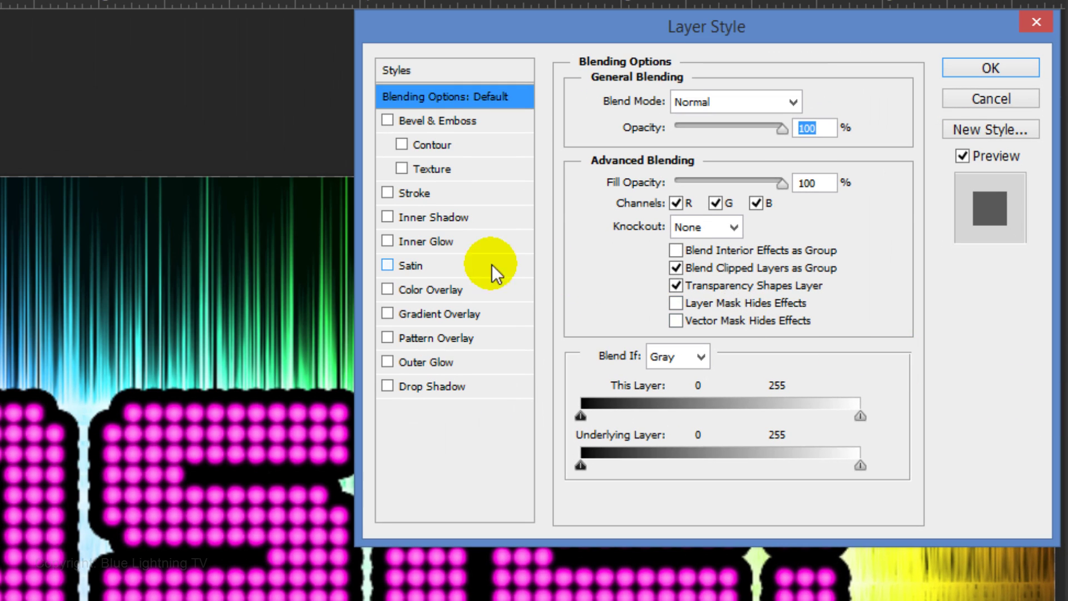
left_click(429, 240)
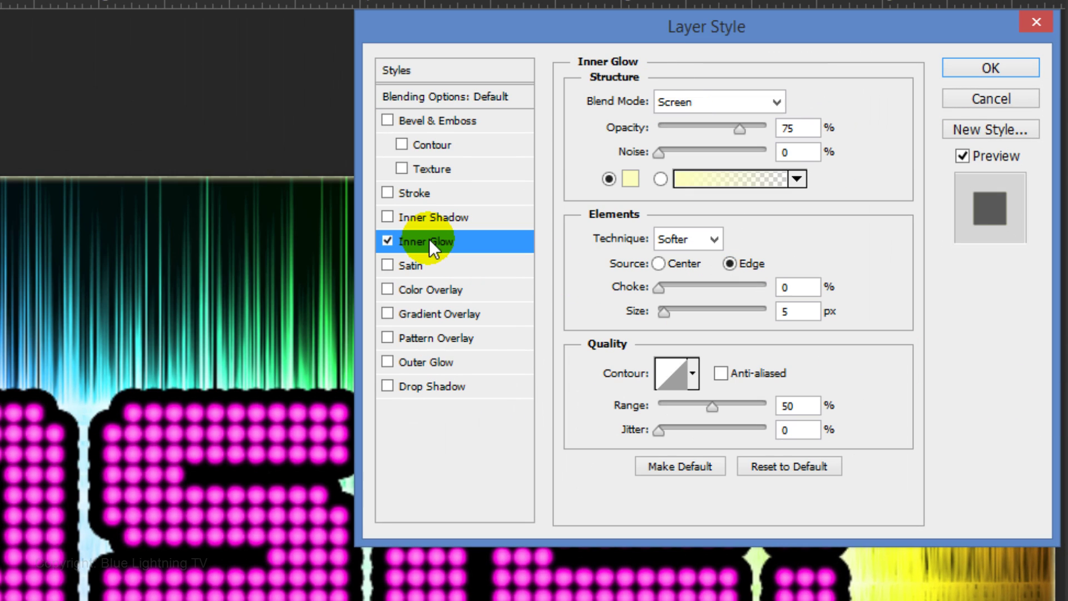
left_click(631, 182)
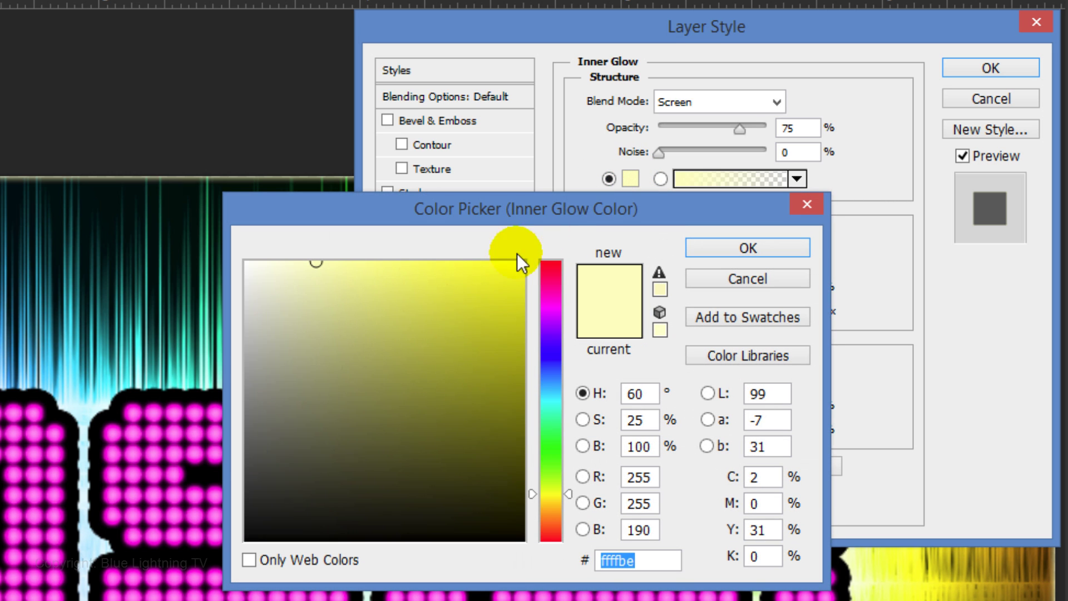
left_click_drag(520, 261, 246, 560)
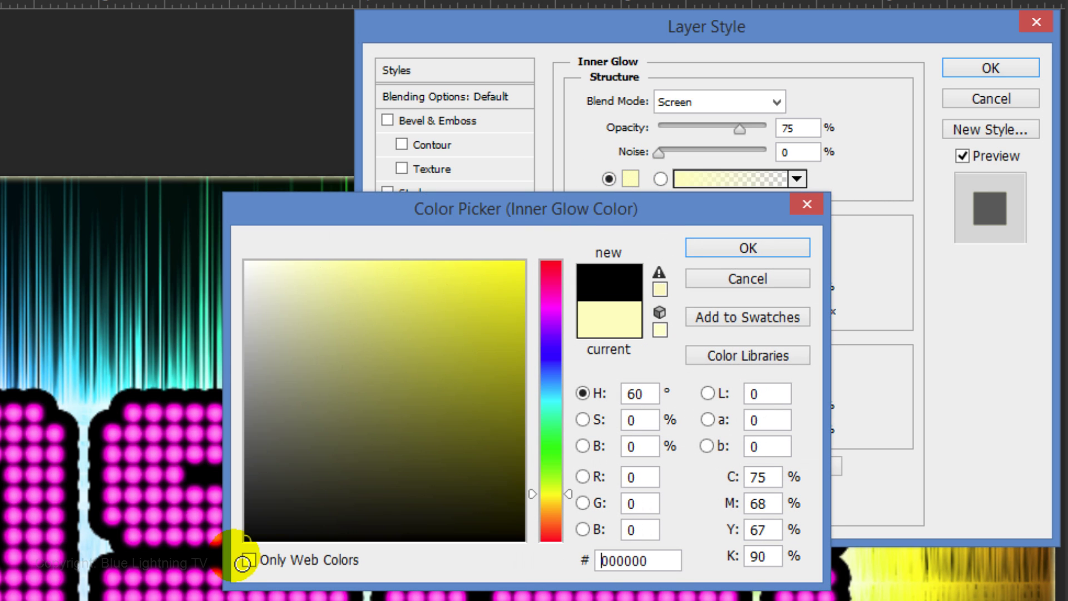
left_click(740, 248)
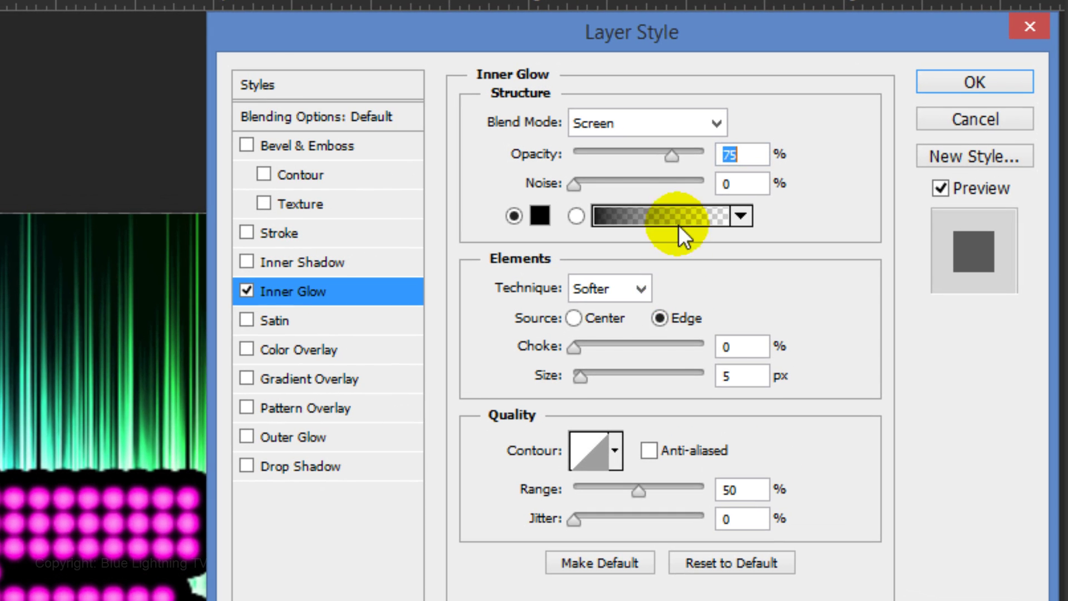
left_click(700, 121)
left_click(666, 148)
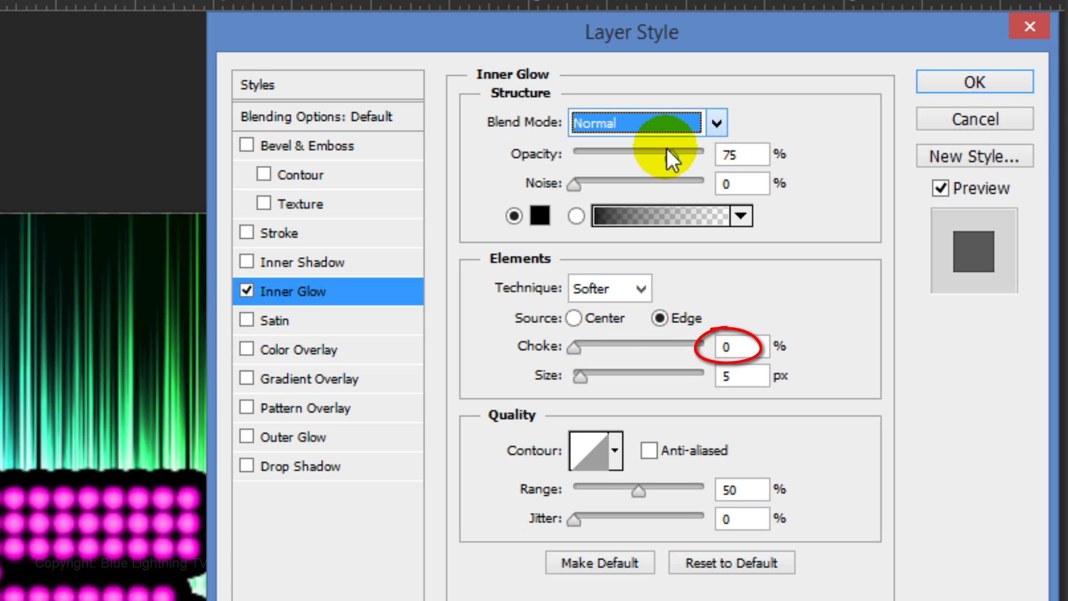
left_click(731, 375)
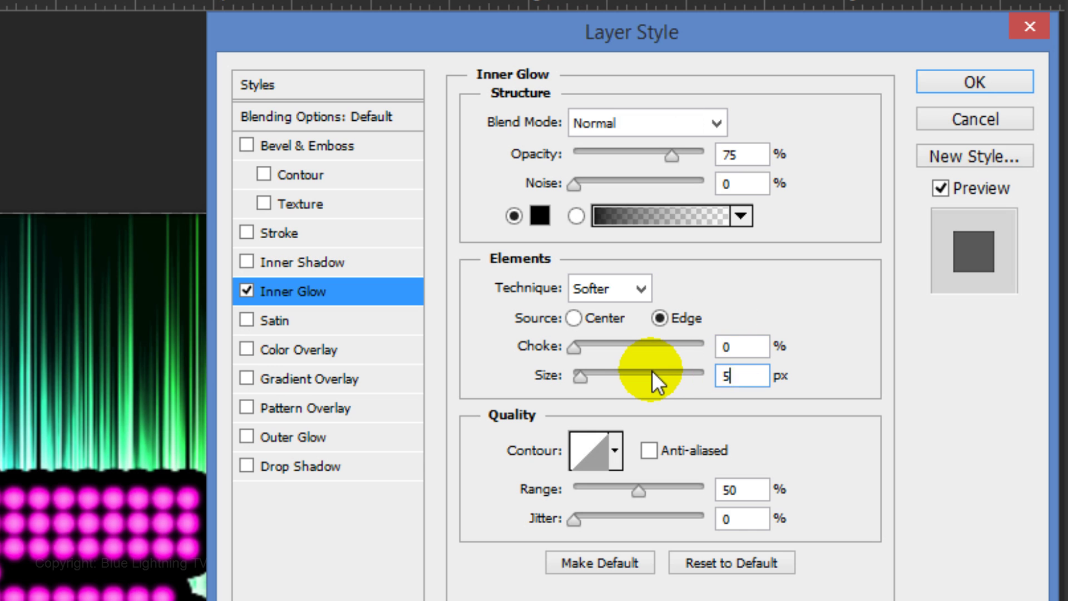
type("0")
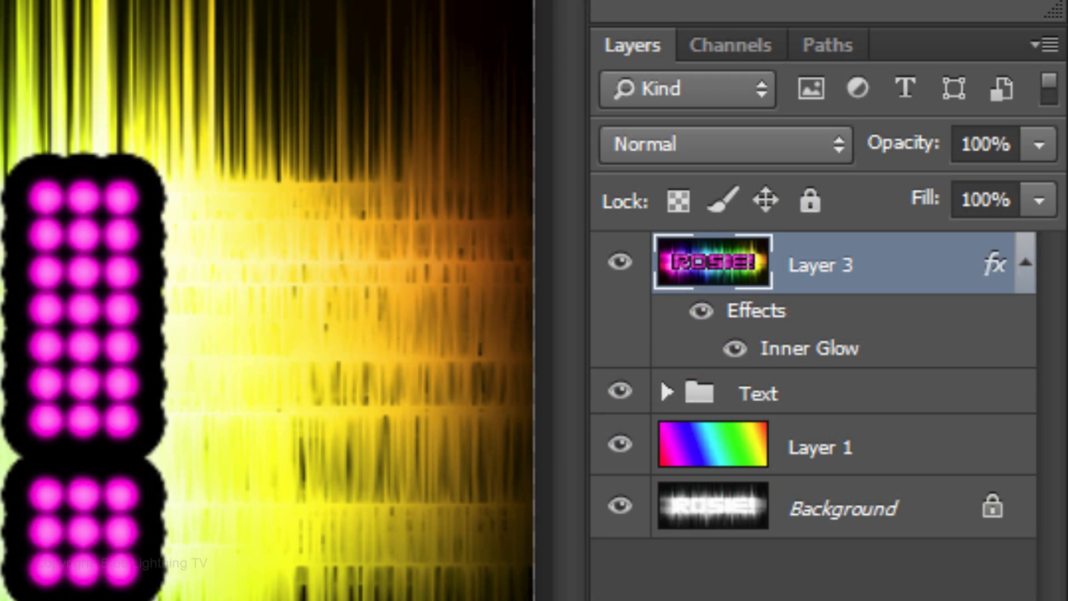
Step: Stamp the finished sign into one layer and drag it onto the Broadway Marquee.jpg photo
key("ctrl+shift+alt+e")
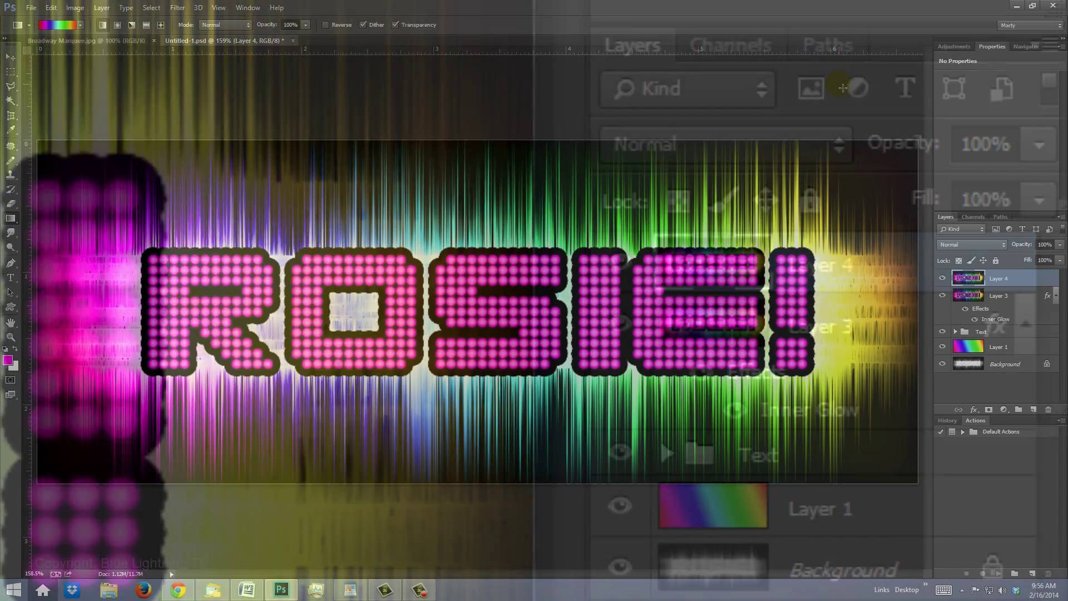
key("v")
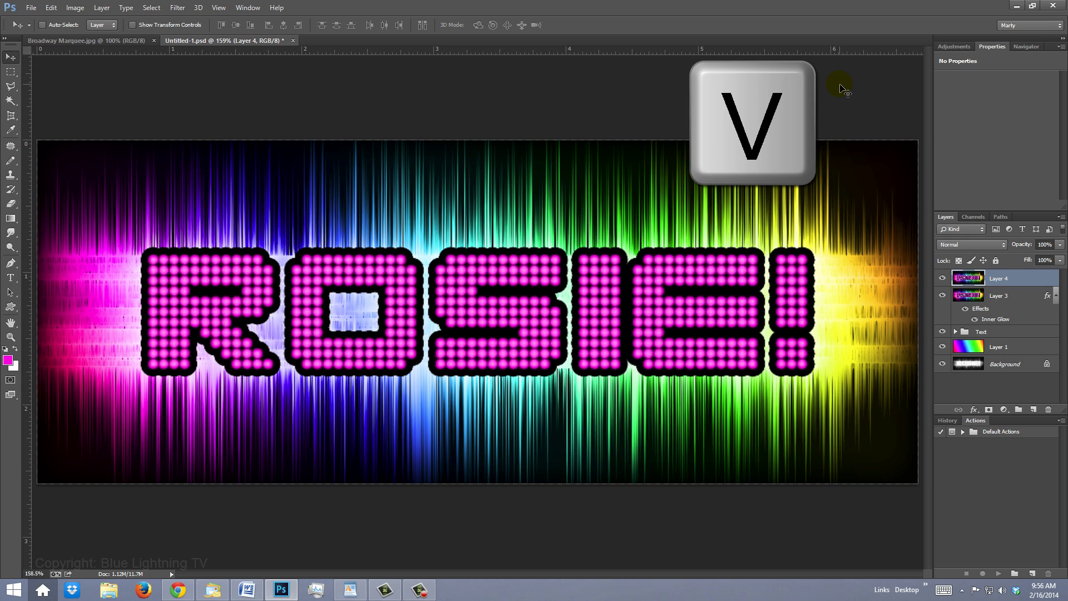
left_click_drag(424, 266, 134, 40)
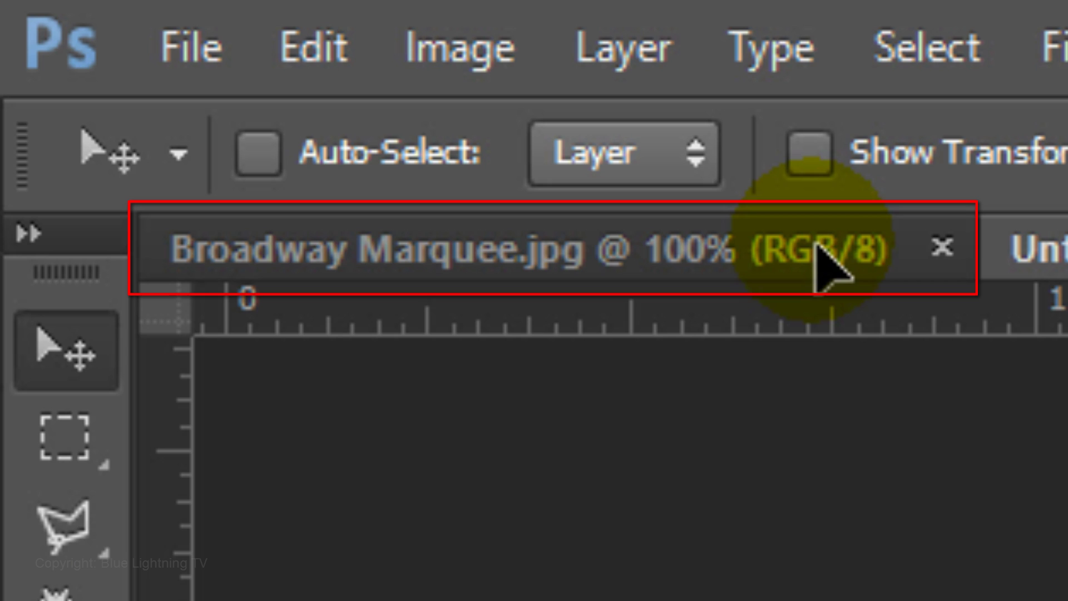
left_click_drag(816, 245, 1067, 600)
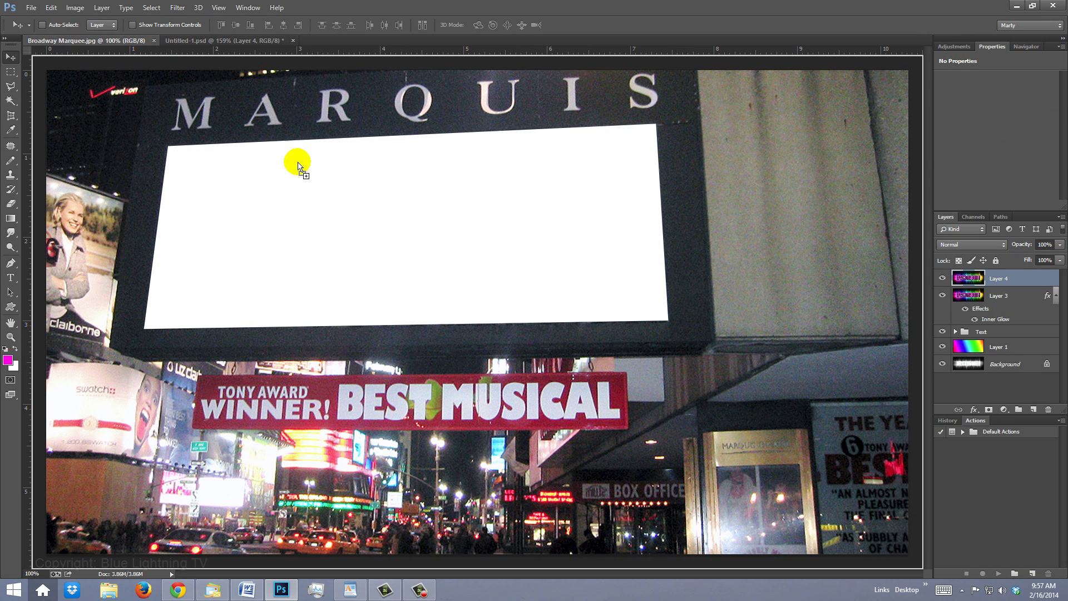
left_click_drag(426, 290, 426, 290)
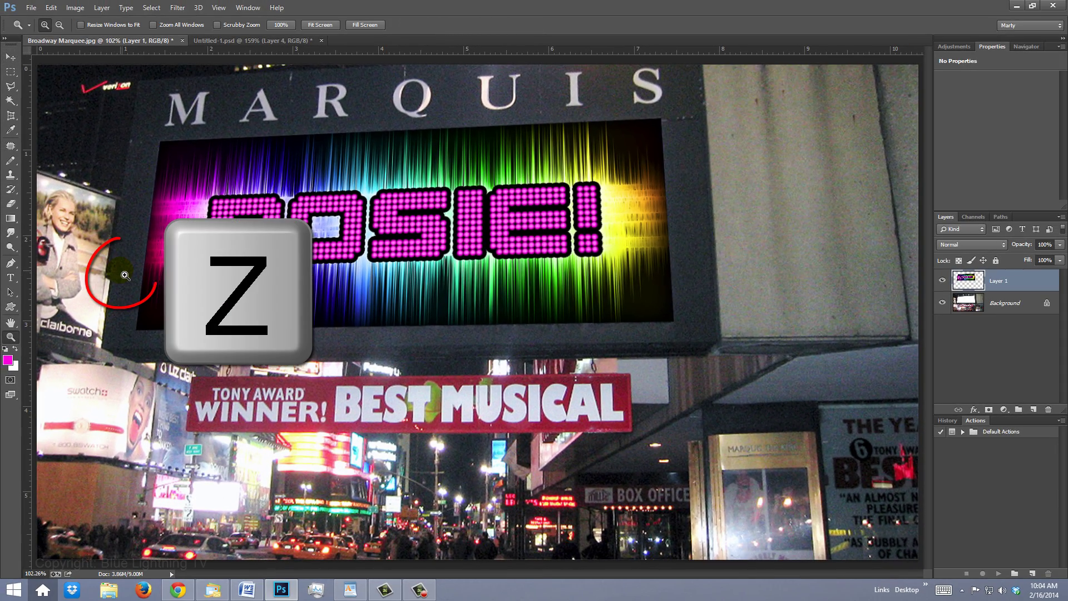
Step: Zoom into the sign's corner and apply Levels with the output black raised to 25
left_click_drag(124, 275, 253, 365)
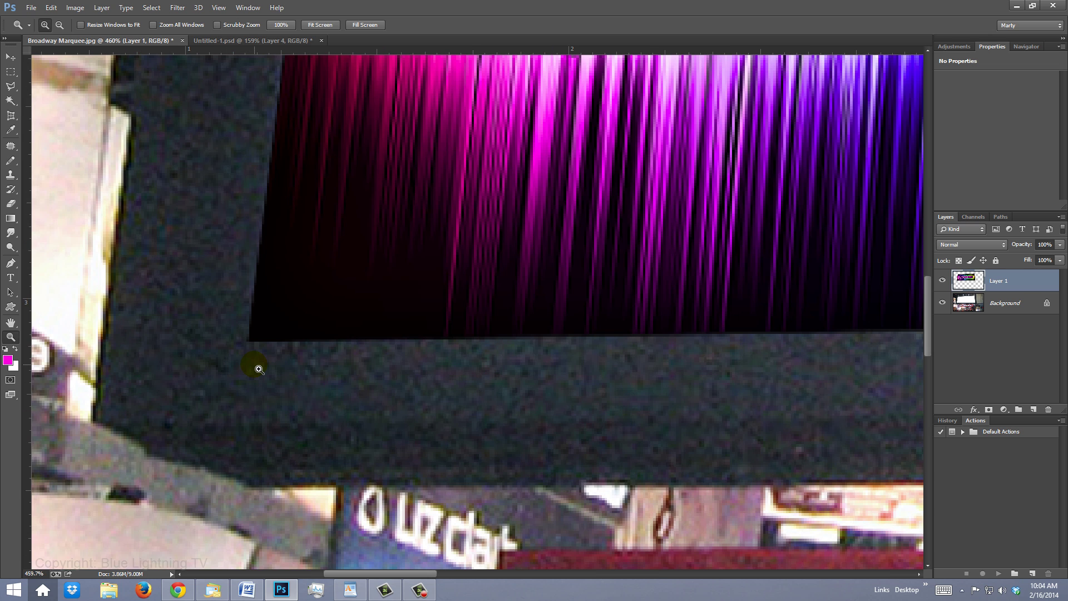
key("ctrl+l")
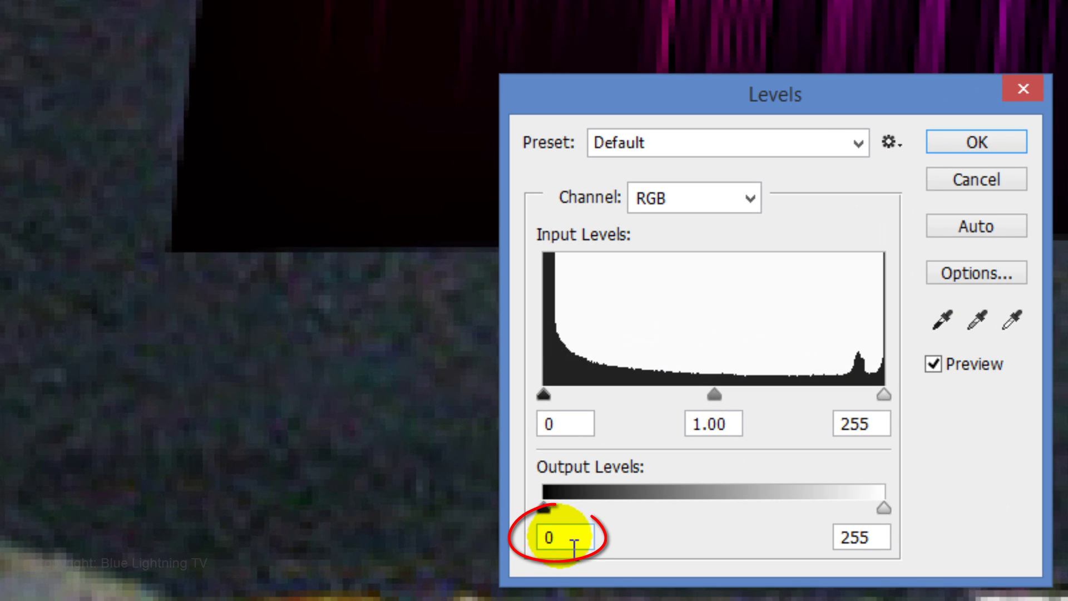
left_click(579, 544)
type("2")
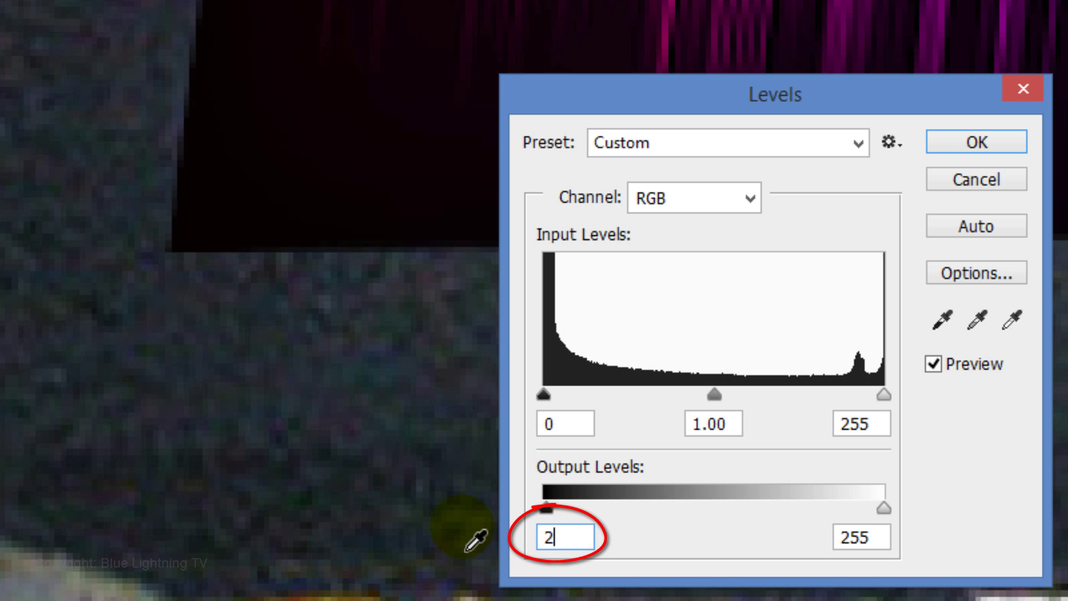
type("5")
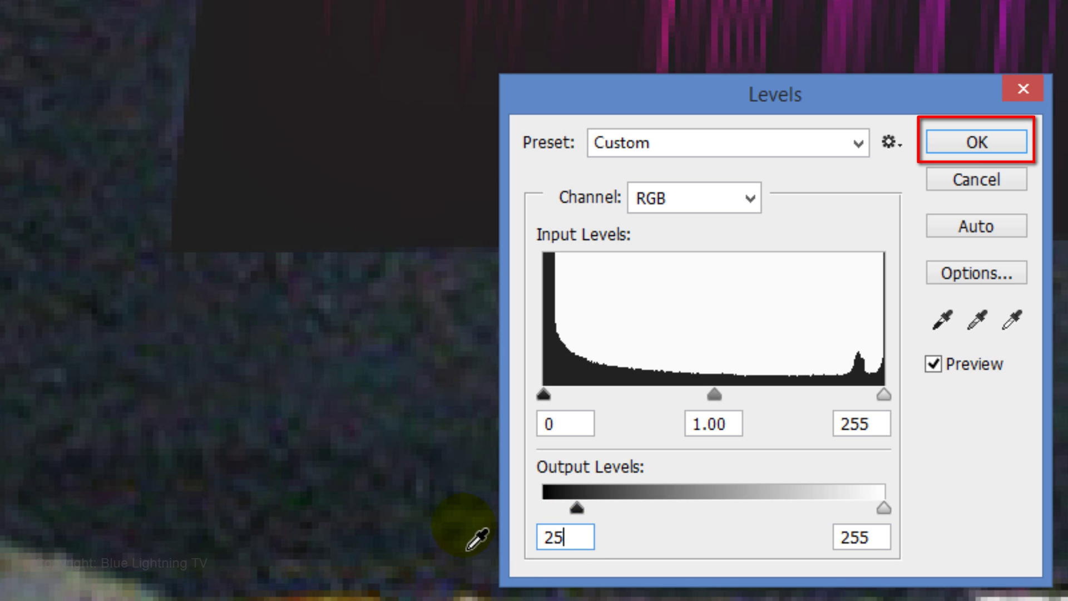
key("Return")
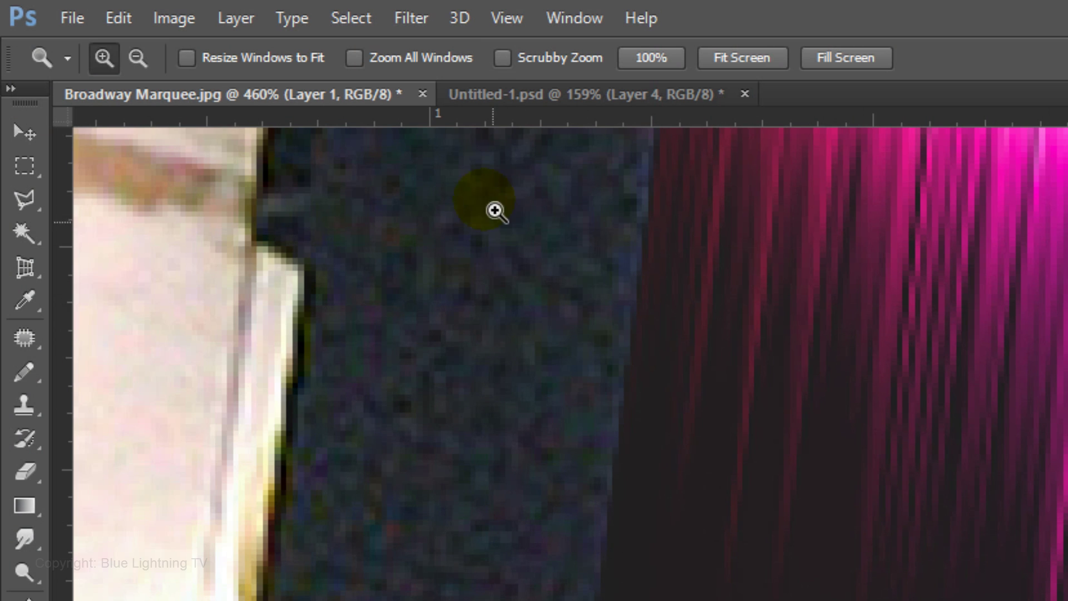
Step: Add 4% Gaussian colour noise to the sign and begin a 0.3-pixel Gaussian Blur
left_click(412, 18)
mouse_move(435, 341)
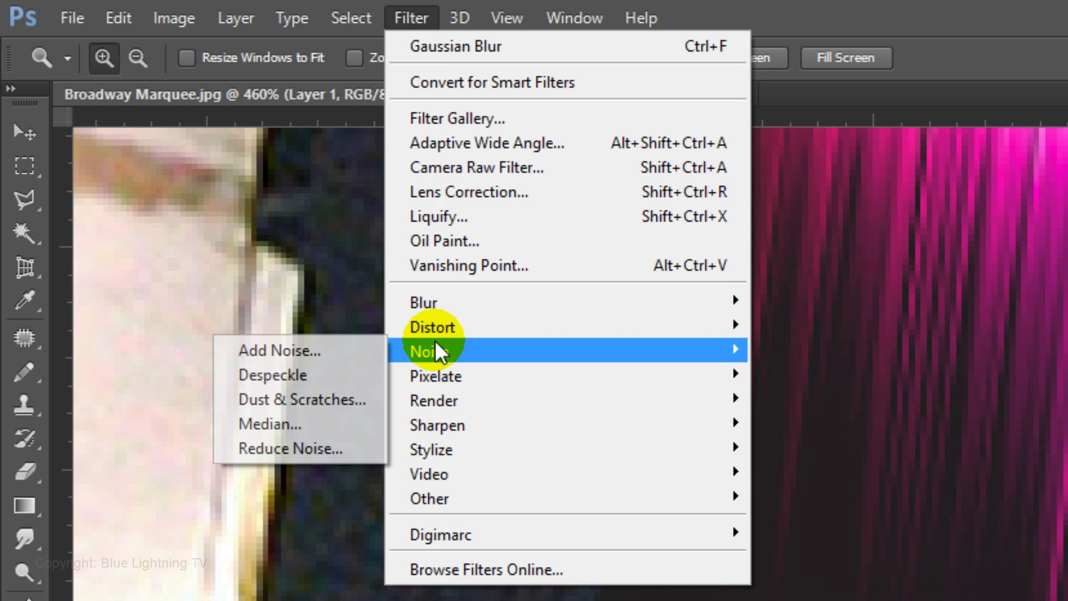
left_click(321, 352)
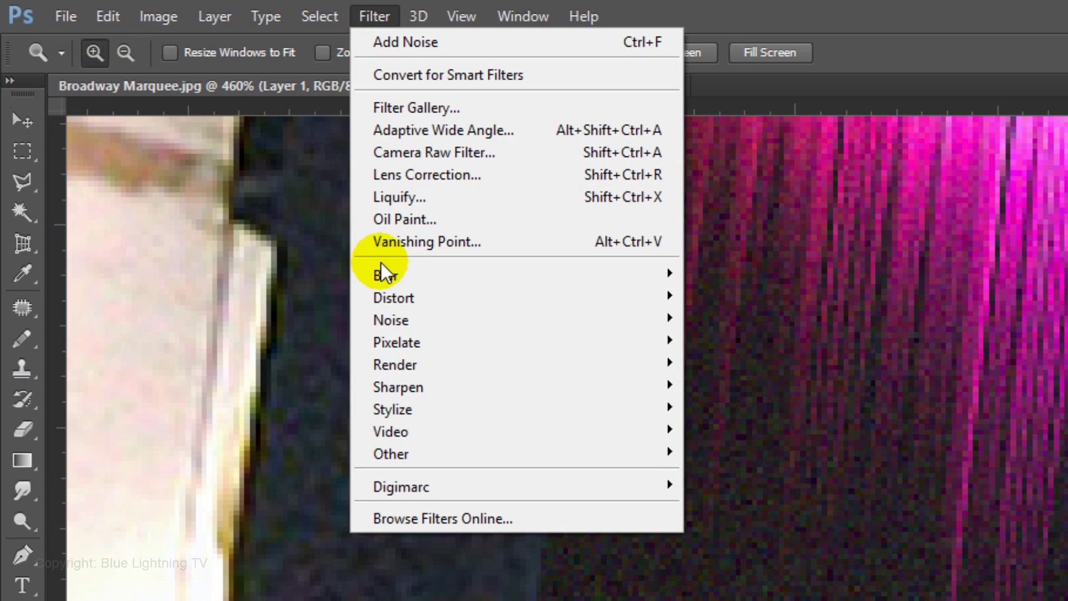
mouse_move(384, 275)
left_click(292, 438)
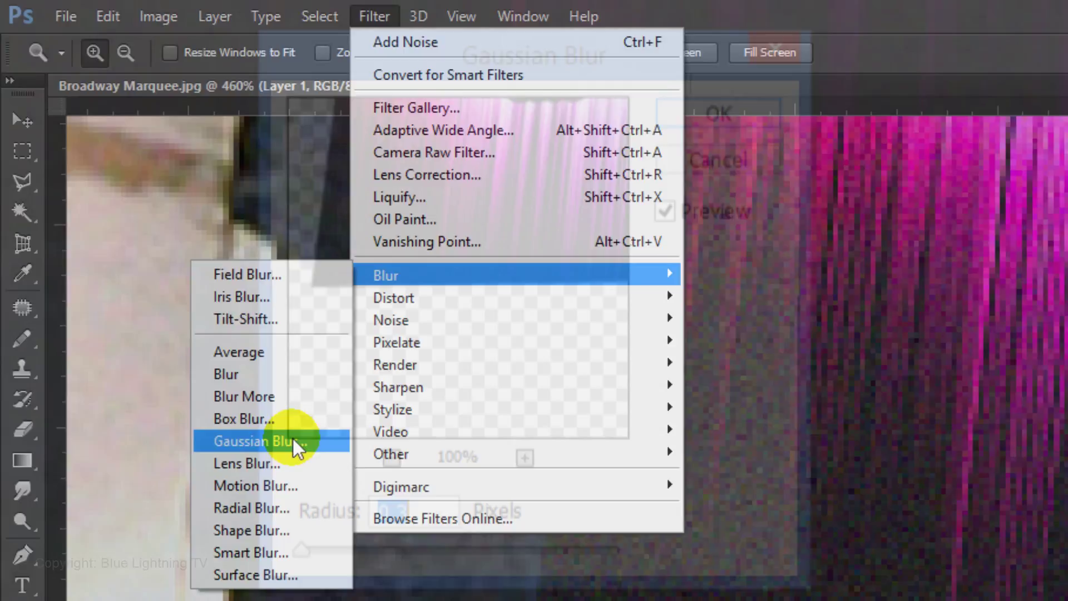